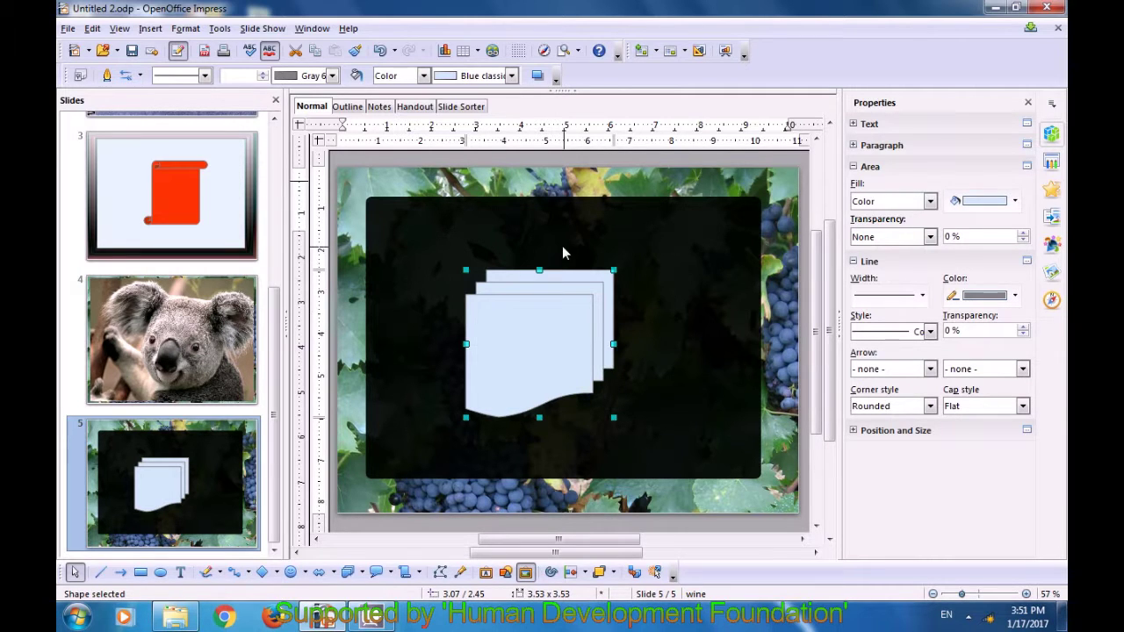
- Fill the selected stacked-pages shape on slide 5 with the Brownstone bitmap
{"action": "left_click", "coordinate": [423, 76]}
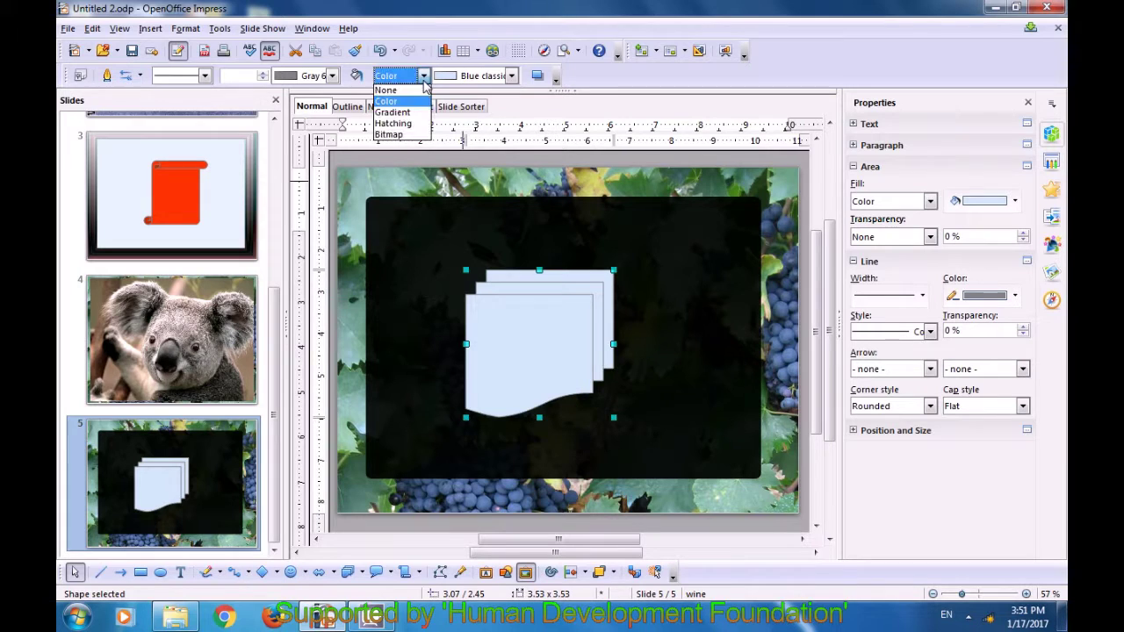
{"action": "left_click", "coordinate": [399, 135]}
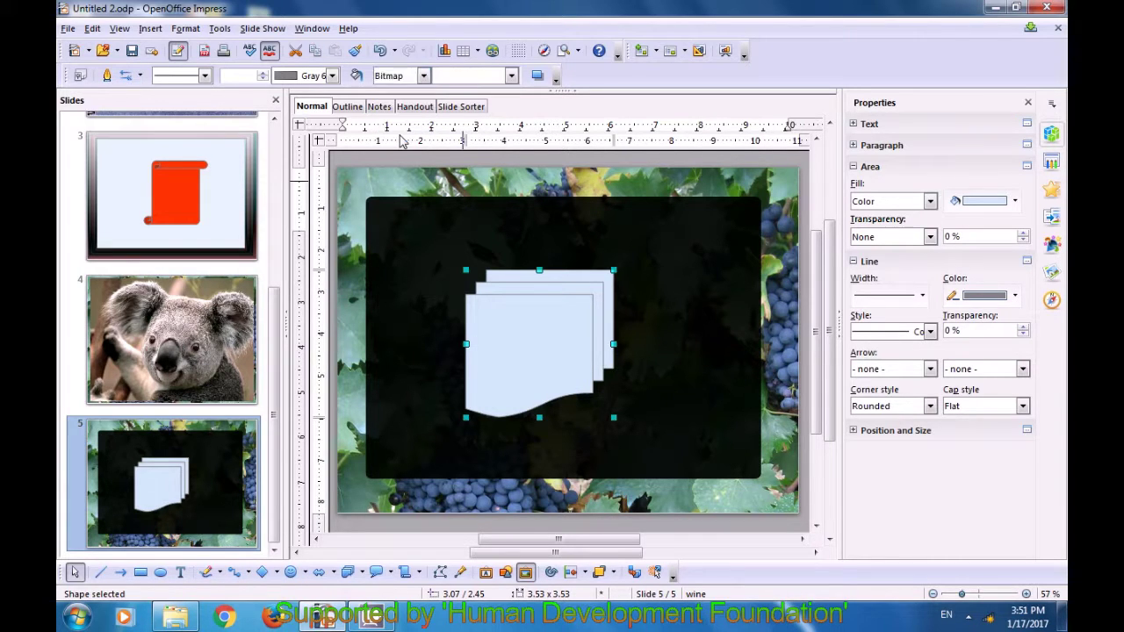
{"action": "left_click", "coordinate": [509, 77]}
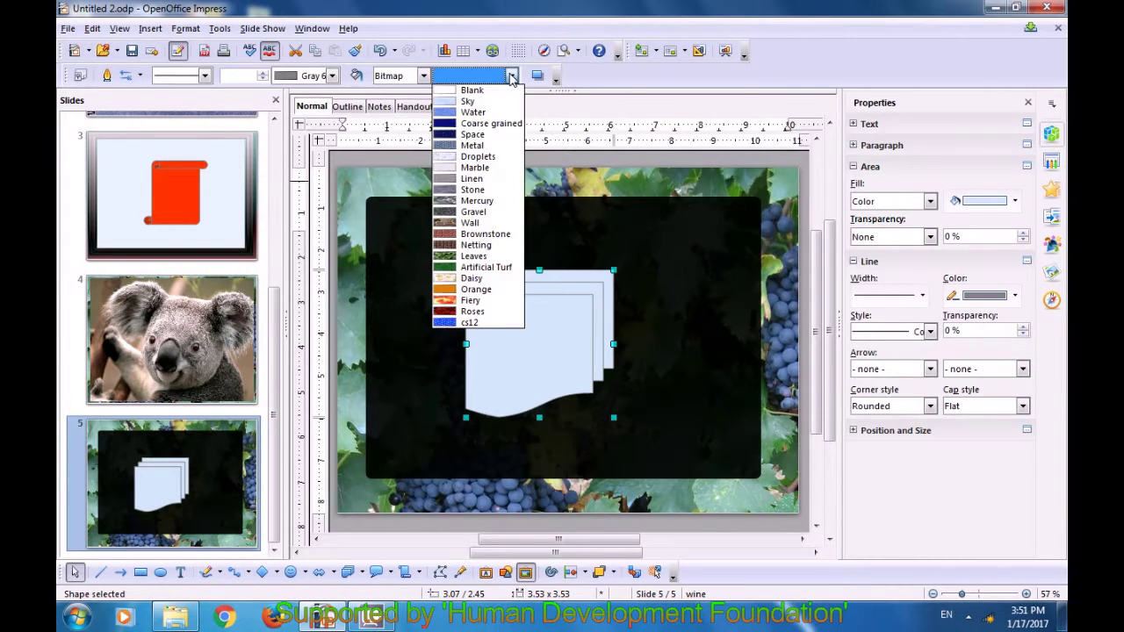
{"action": "left_click", "coordinate": [472, 237]}
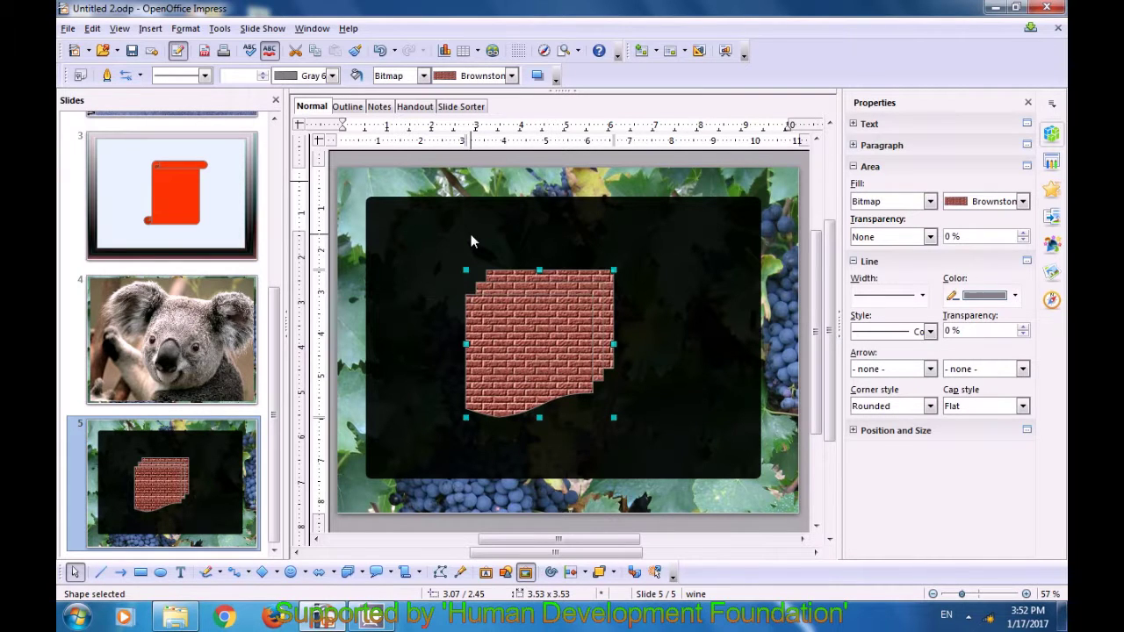
- Set the brick-filled shape's line colour to Black and deselect the shape
{"action": "left_click", "coordinate": [332, 76]}
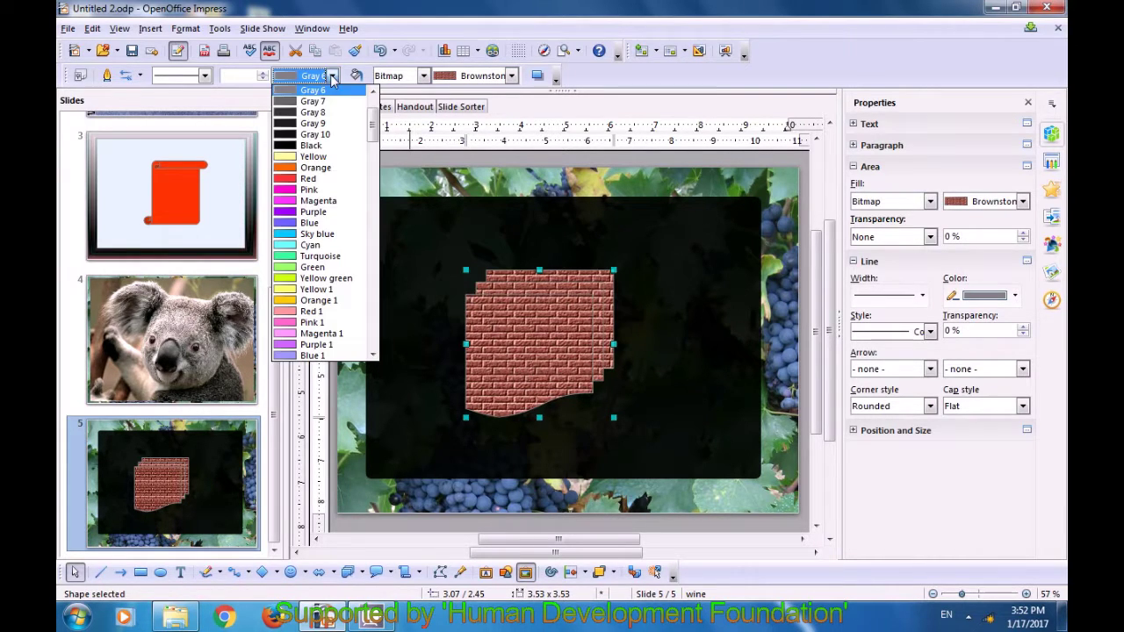
{"action": "left_click", "coordinate": [311, 145]}
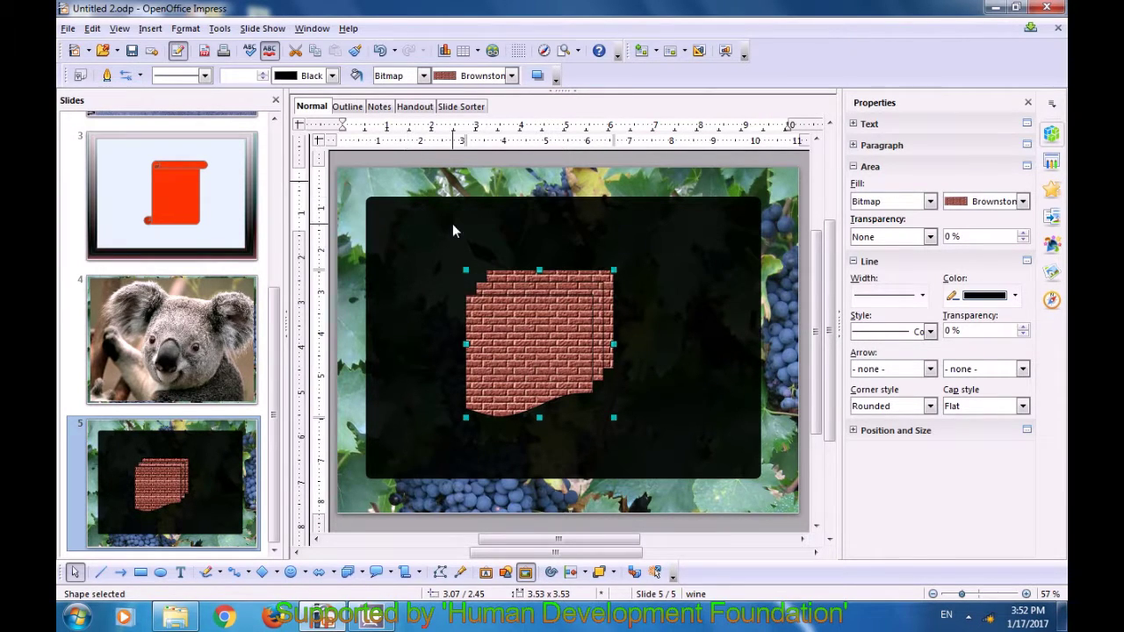
{"action": "left_click", "coordinate": [544, 250]}
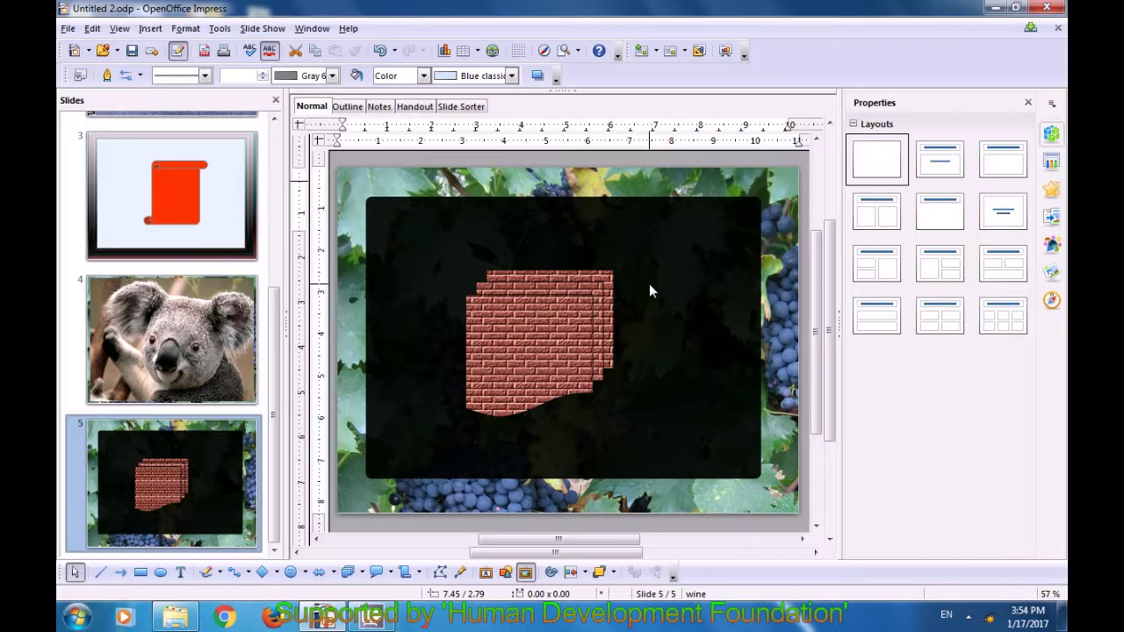
- Open the Color Replacer for the koala picture on slide 4 and sample the dark fur as the first source colour
{"action": "left_click", "coordinate": [234, 352]}
{"action": "mouse_move", "coordinate": [234, 352]}
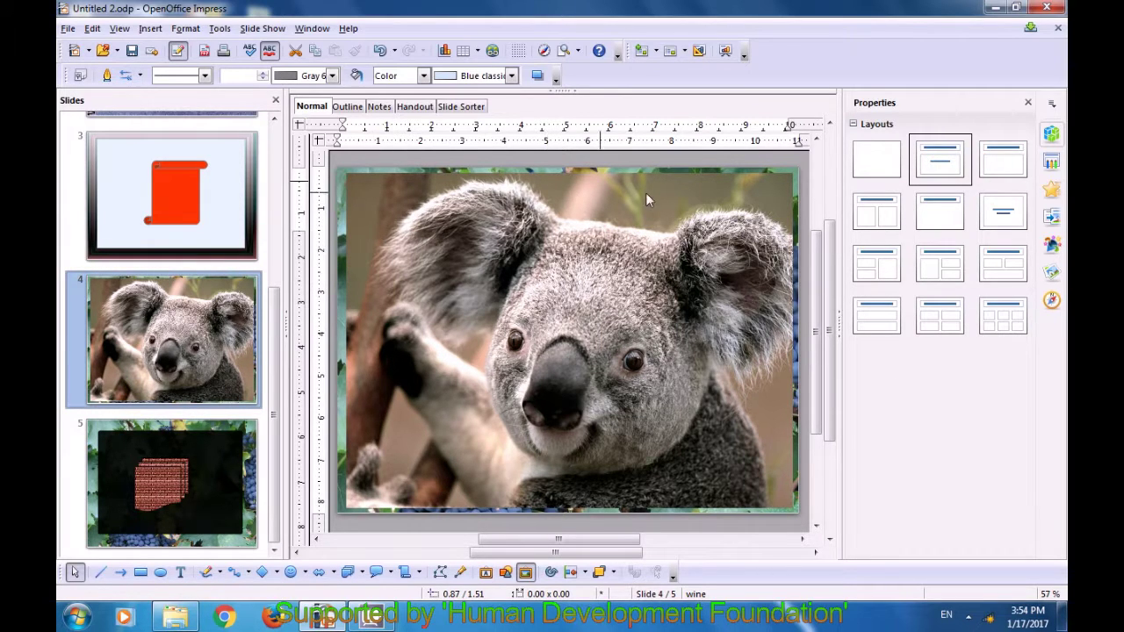
{"action": "left_click", "coordinate": [683, 475]}
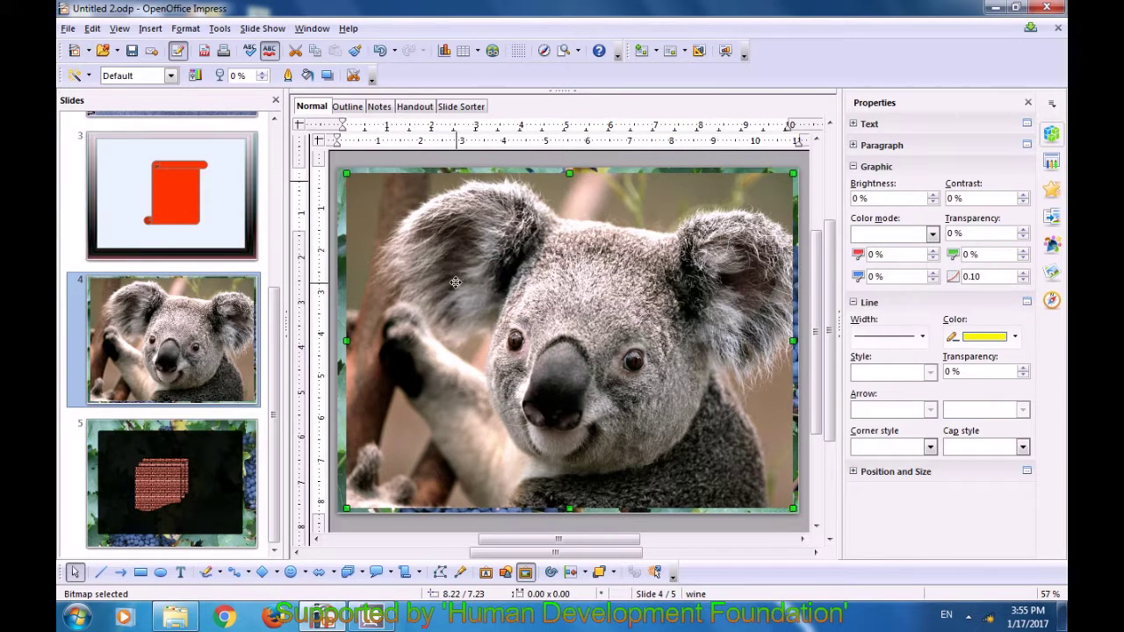
{"action": "left_click", "coordinate": [220, 28]}
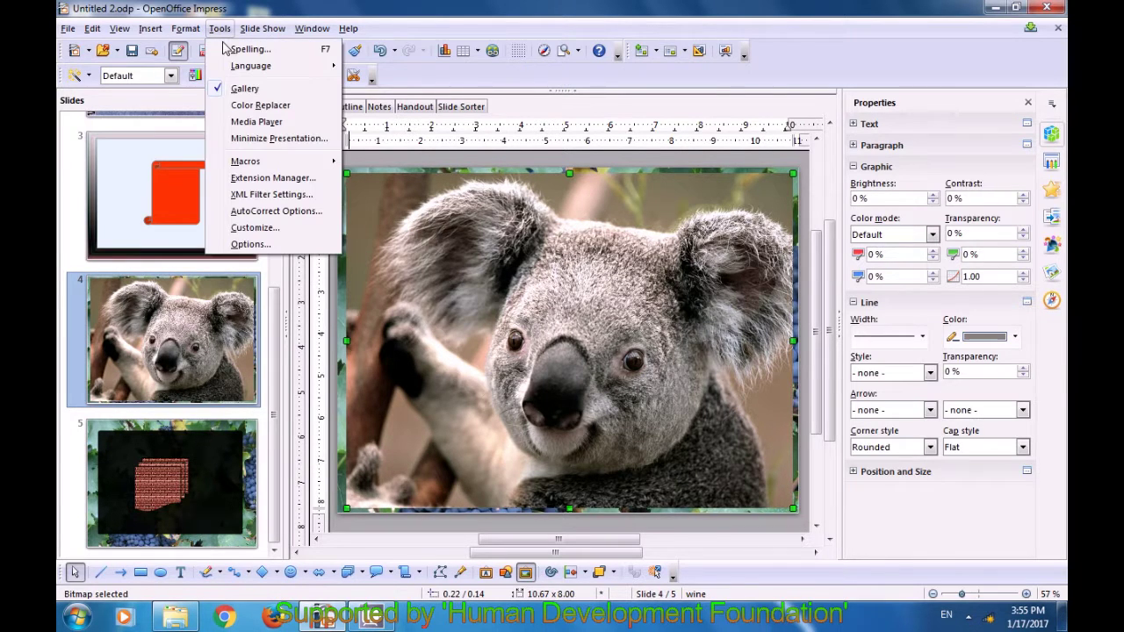
{"action": "left_click", "coordinate": [252, 105]}
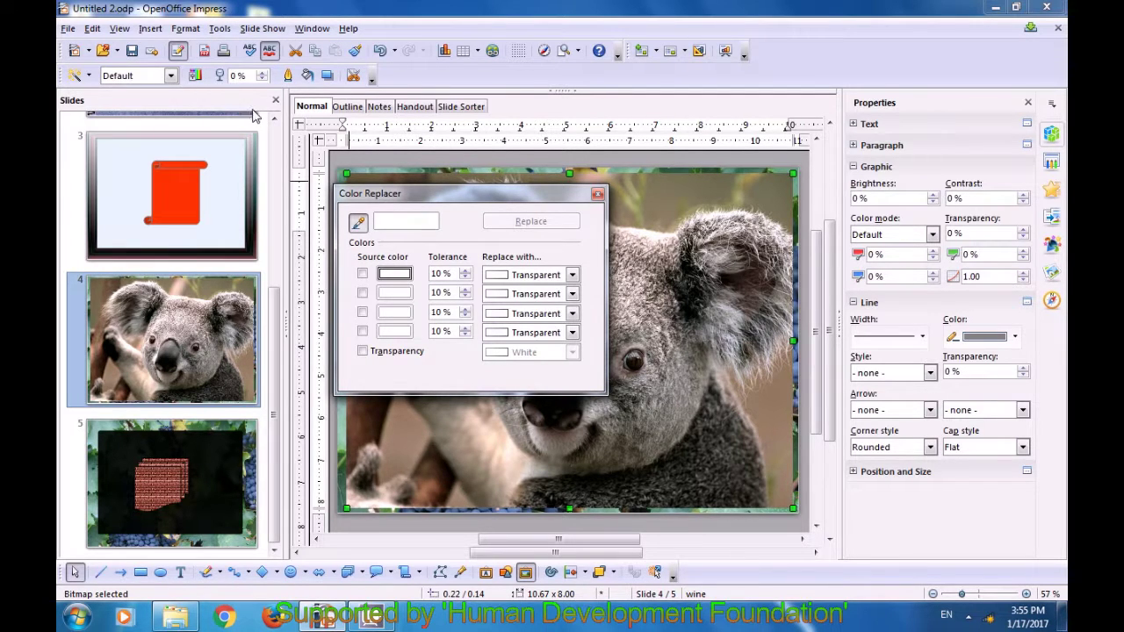
{"action": "left_click_drag", "start_coordinate": [384, 195], "coordinate": [315, 123]}
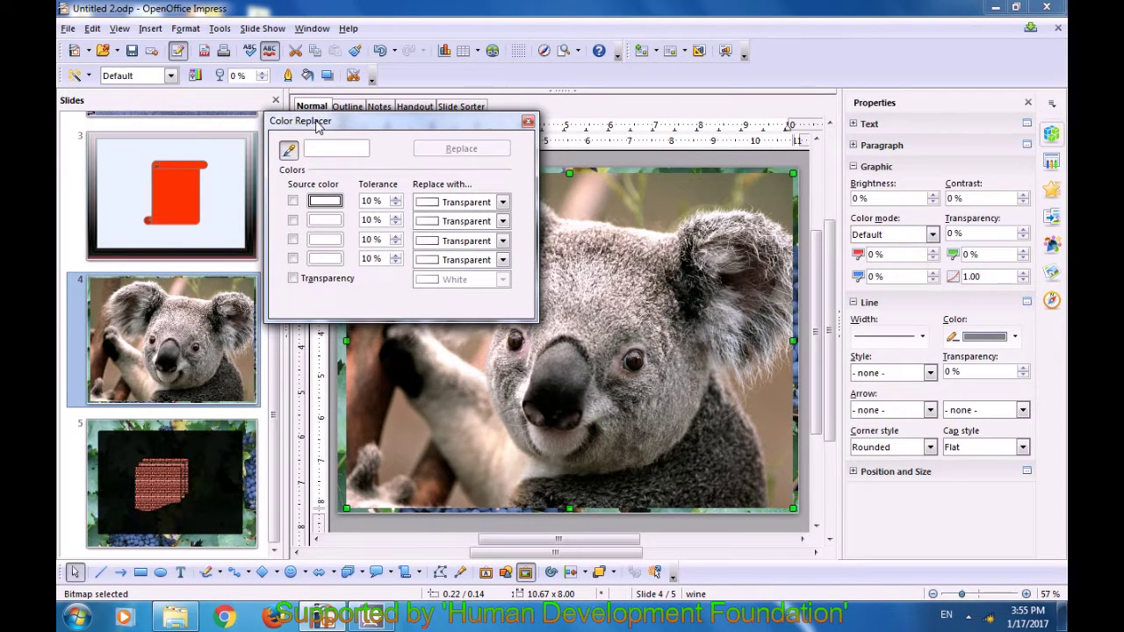
{"action": "left_click", "coordinate": [289, 152]}
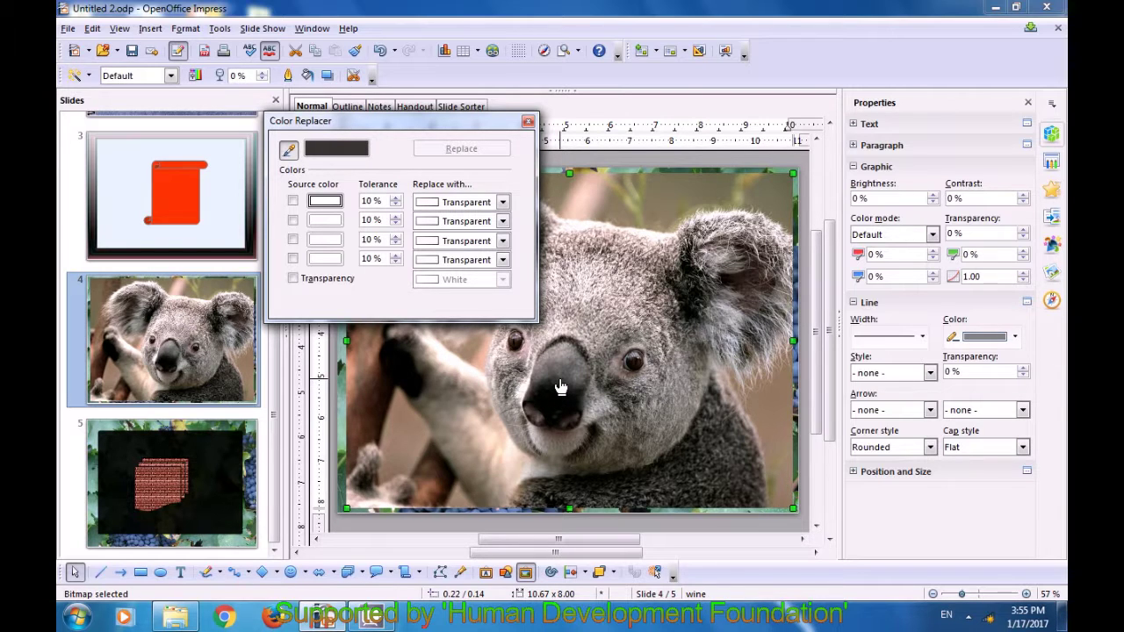
{"action": "left_click", "coordinate": [671, 492]}
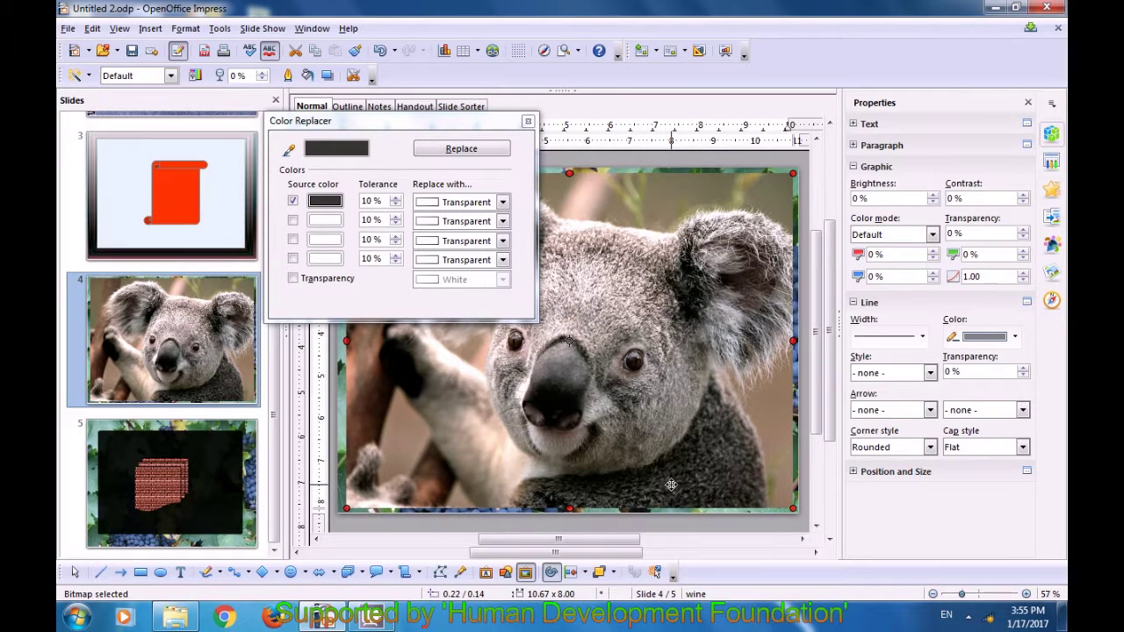
- Choose Turquoise 6 as the replacement for the sampled dark fur colour
{"action": "left_click", "coordinate": [503, 203]}
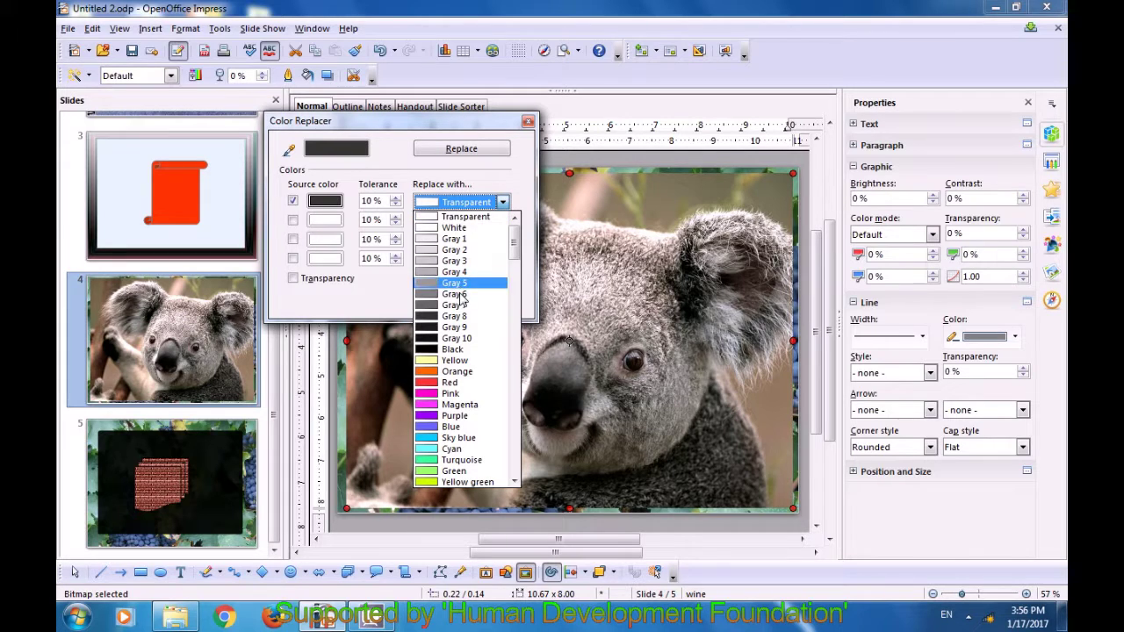
{"action": "scroll", "coordinate": [464, 325], "scroll_direction": "down", "scroll_amount": 8}
{"action": "scroll", "coordinate": [464, 347], "scroll_direction": "down", "scroll_amount": 7}
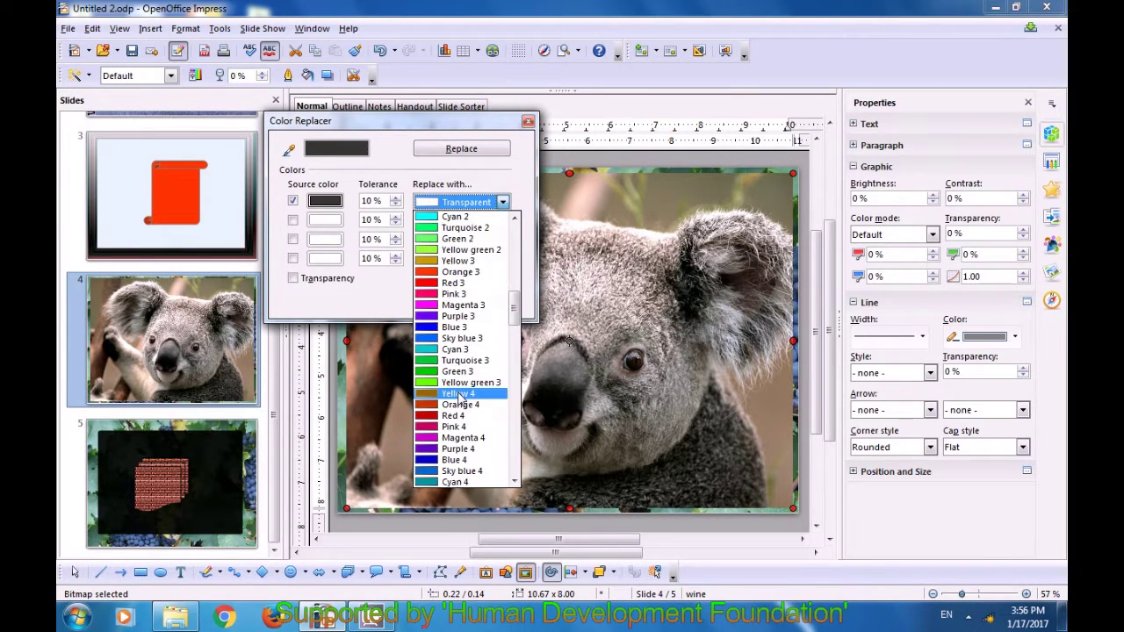
{"action": "scroll", "coordinate": [459, 403], "scroll_direction": "down", "scroll_amount": 4}
{"action": "scroll", "coordinate": [456, 420], "scroll_direction": "down", "scroll_amount": 8}
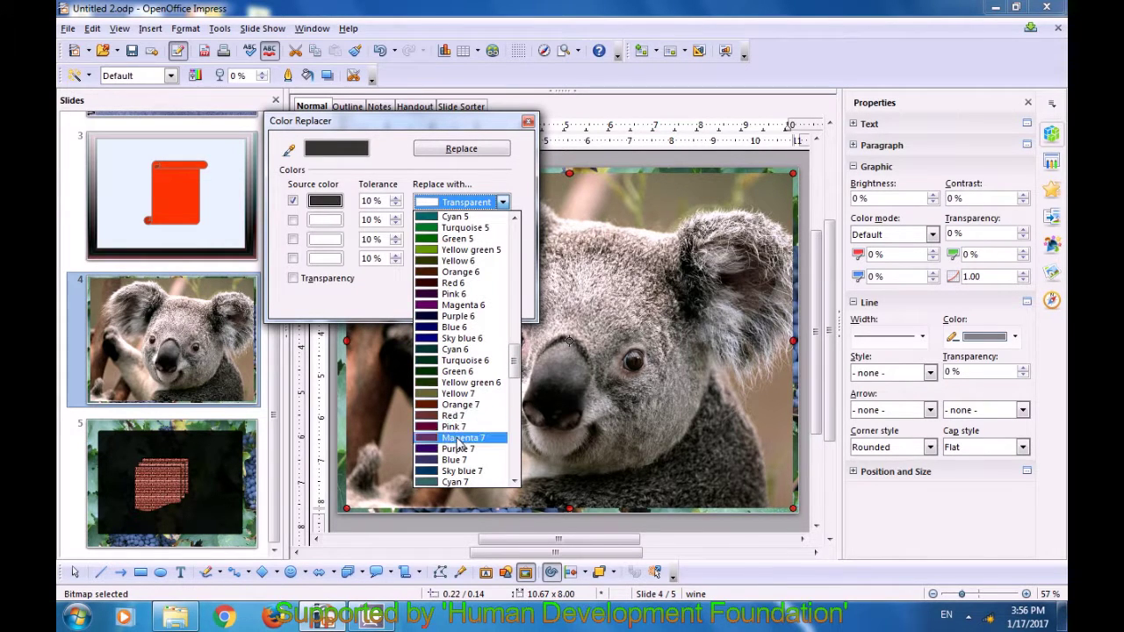
{"action": "left_click", "coordinate": [439, 362]}
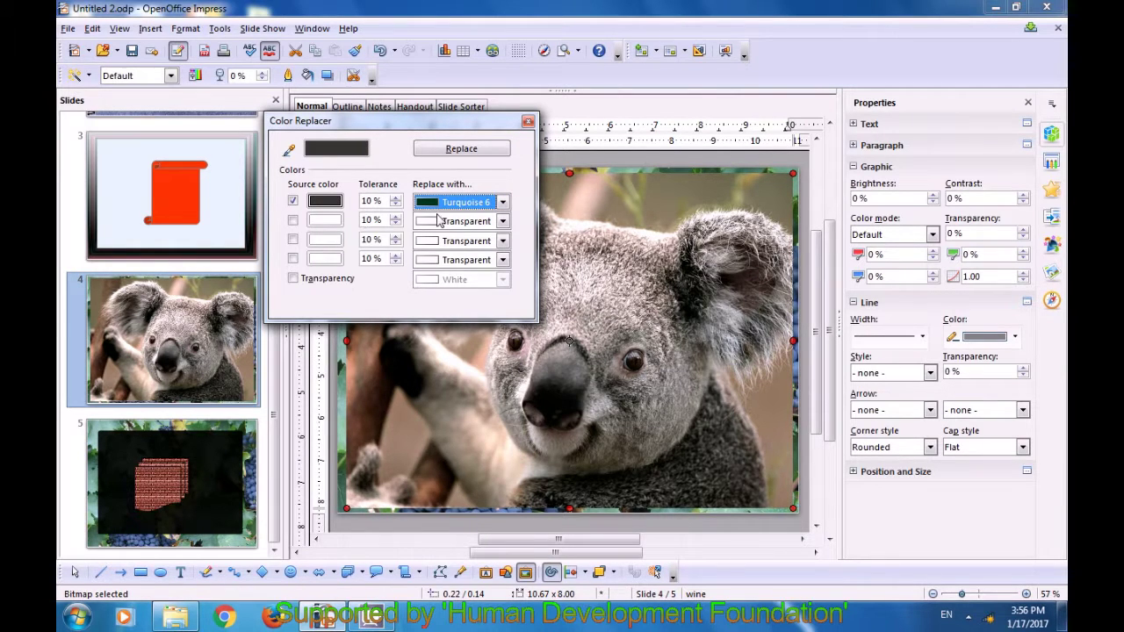
- Replace the sampled dark colour in the koala picture with Yellow green 8, then close the Color Replacer
{"action": "left_click", "coordinate": [502, 202]}
{"action": "scroll", "coordinate": [447, 373], "scroll_direction": "down", "scroll_amount": 1}
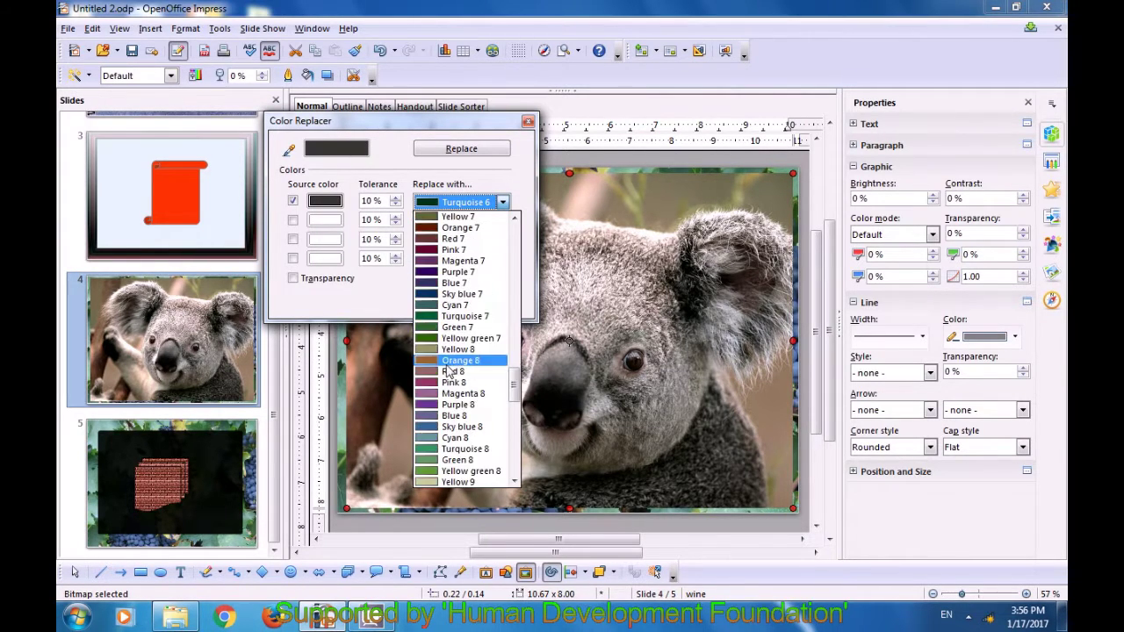
{"action": "scroll", "coordinate": [447, 373], "scroll_direction": "down", "scroll_amount": 1}
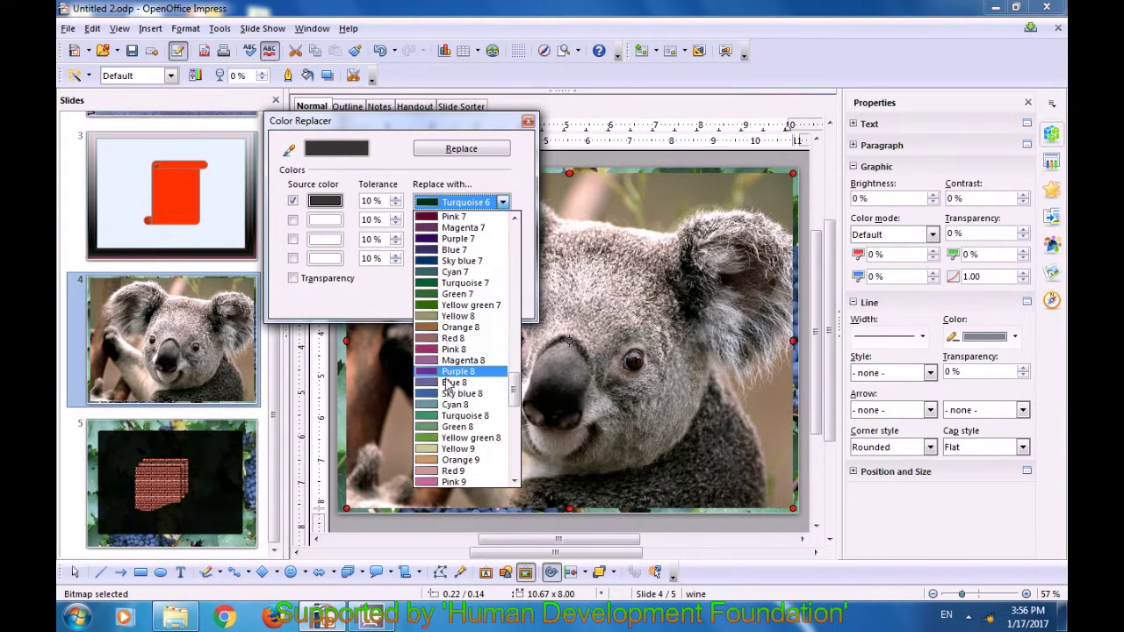
{"action": "left_click", "coordinate": [445, 436]}
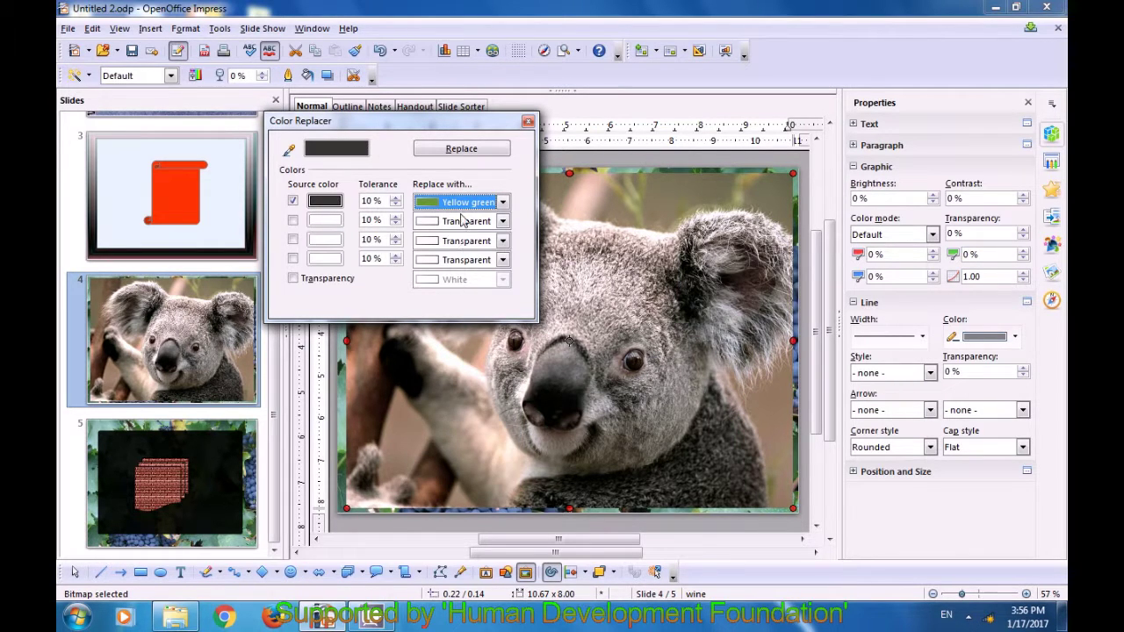
{"action": "left_click", "coordinate": [459, 151]}
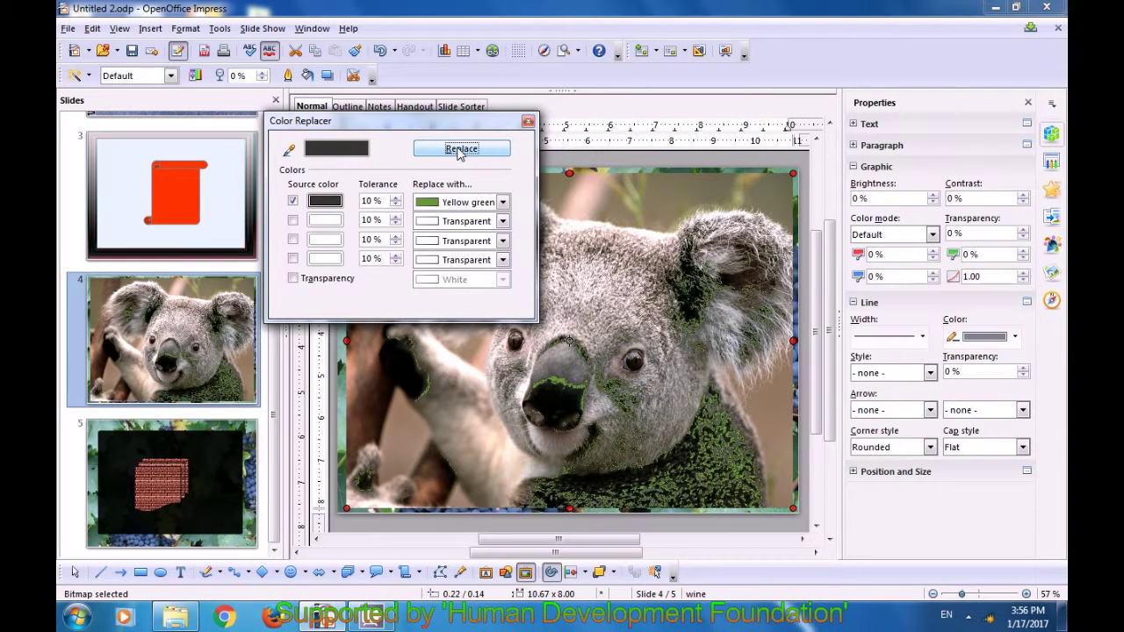
{"action": "left_click", "coordinate": [497, 451]}
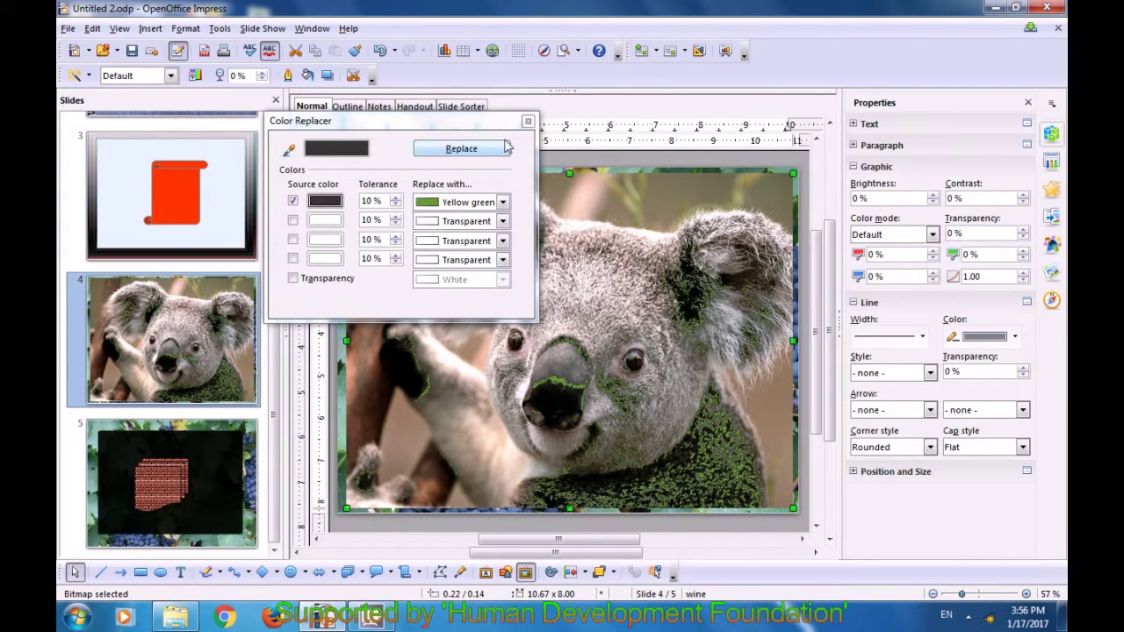
{"action": "left_click", "coordinate": [528, 121]}
{"action": "left_click", "coordinate": [615, 218]}
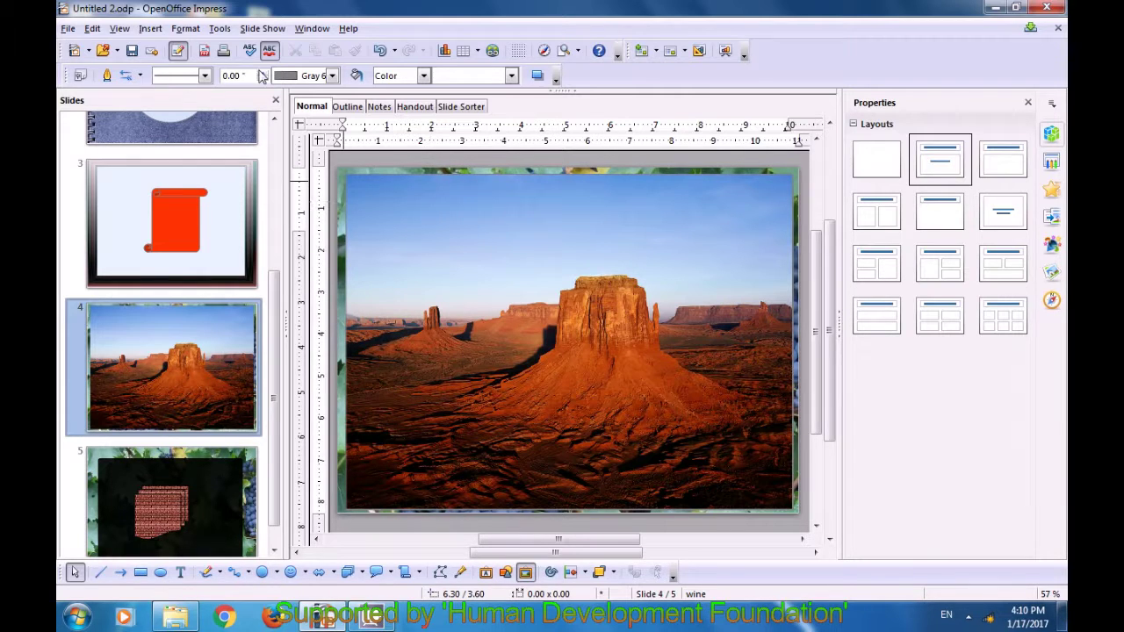
- Apply the Wipe Down slide transition with the applause sound to slide 1
{"action": "left_click", "coordinate": [250, 29]}
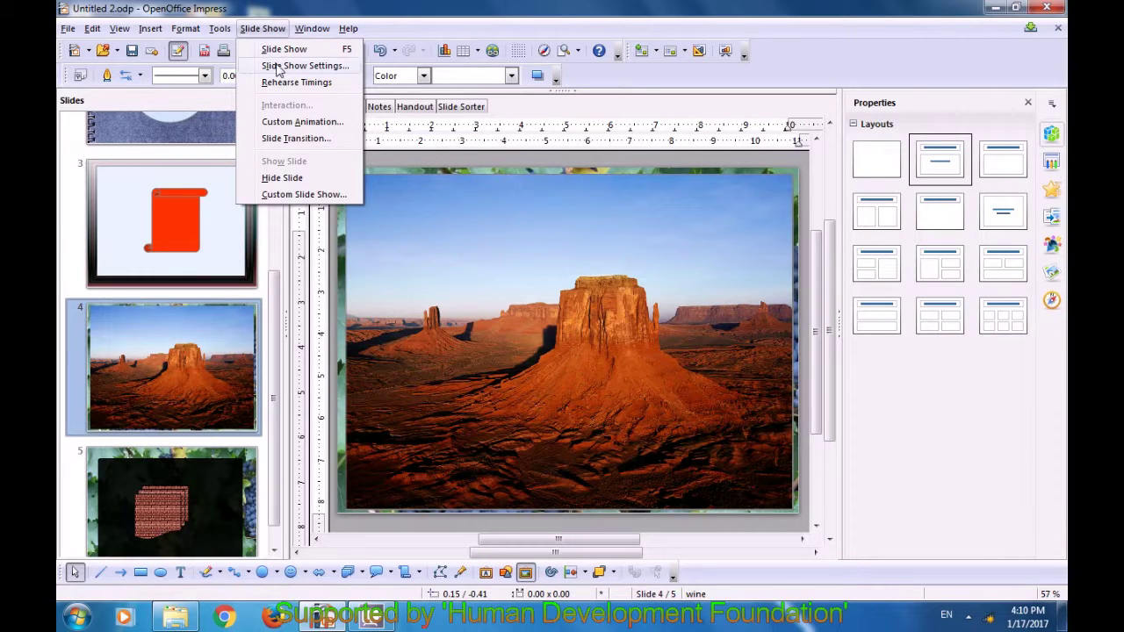
{"action": "left_click", "coordinate": [294, 138]}
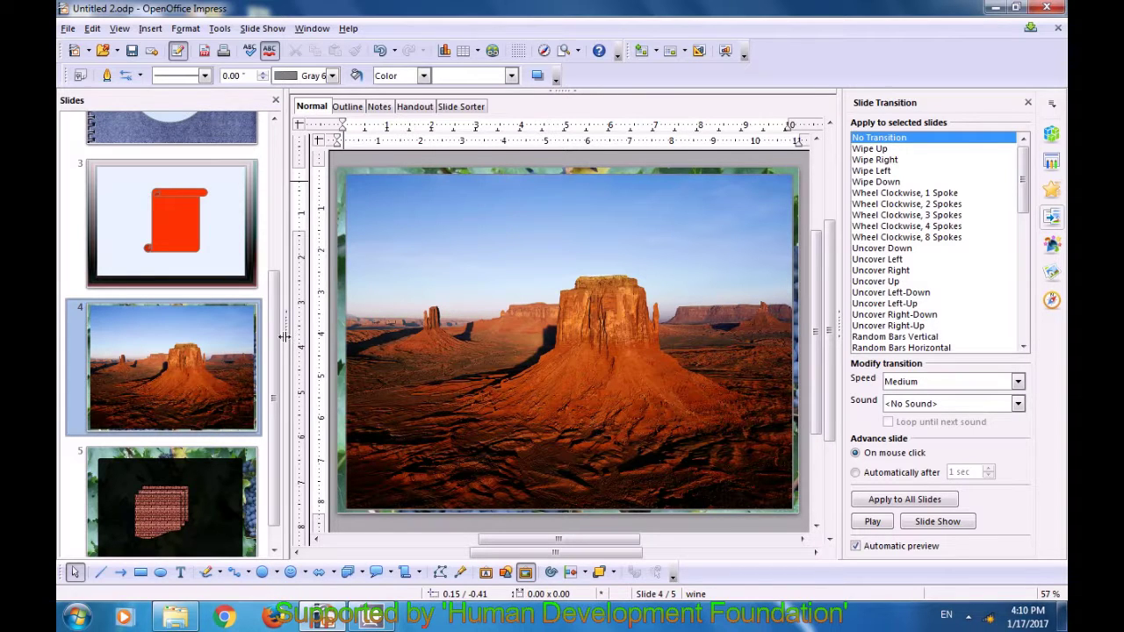
{"action": "left_click_drag", "start_coordinate": [278, 301], "coordinate": [279, 151]}
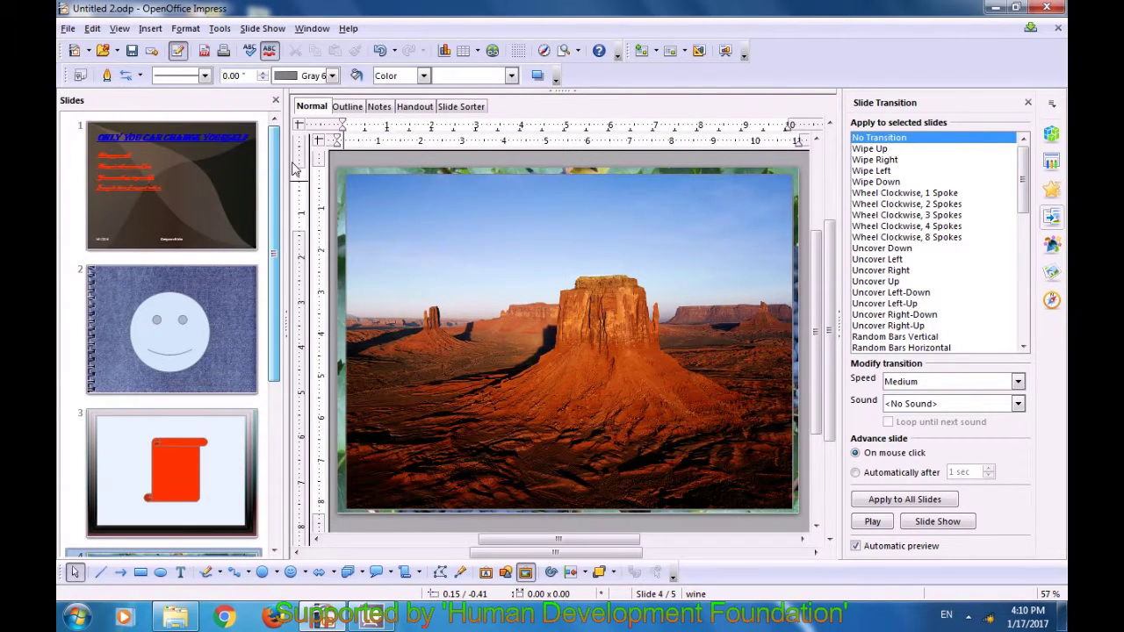
{"action": "left_click", "coordinate": [190, 181]}
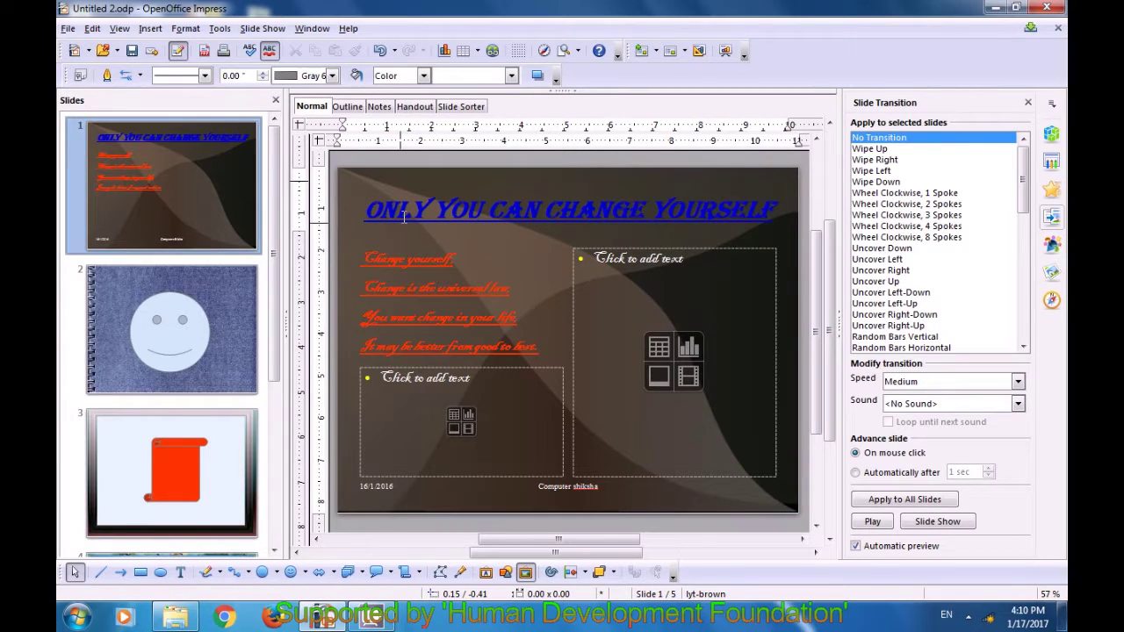
{"action": "left_click", "coordinate": [409, 211]}
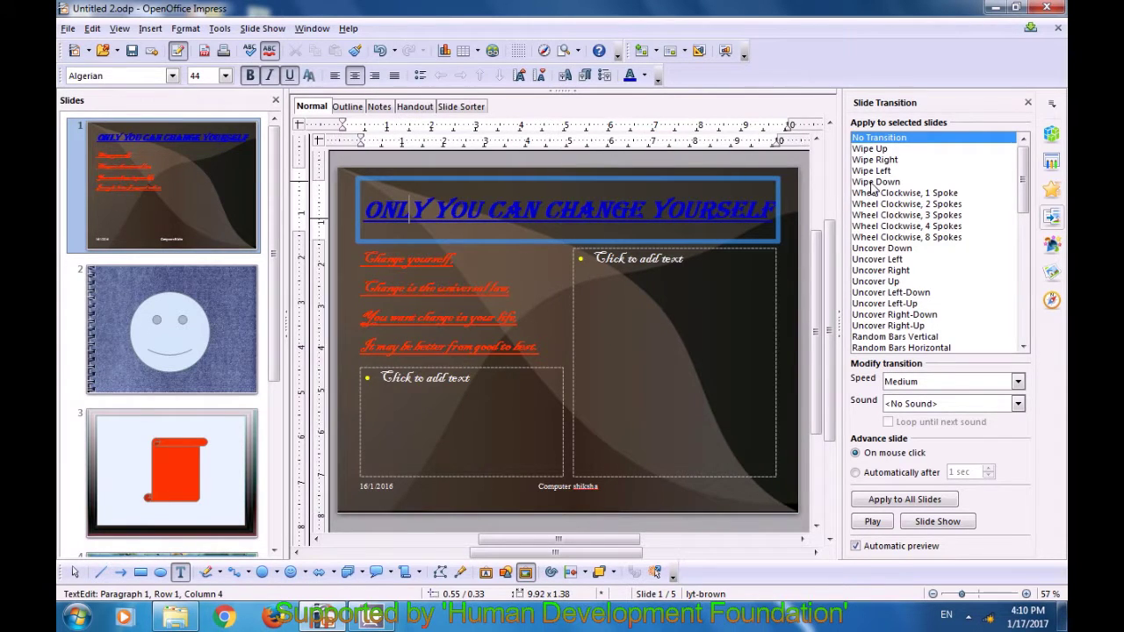
{"action": "left_click", "coordinate": [871, 182]}
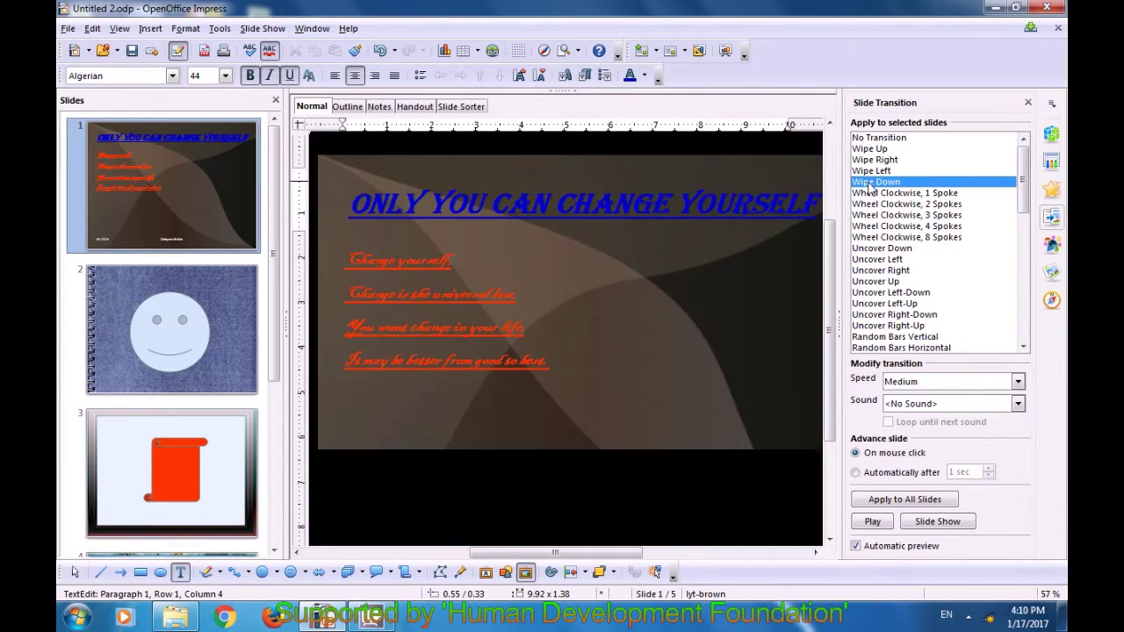
{"action": "left_click", "coordinate": [1019, 404]}
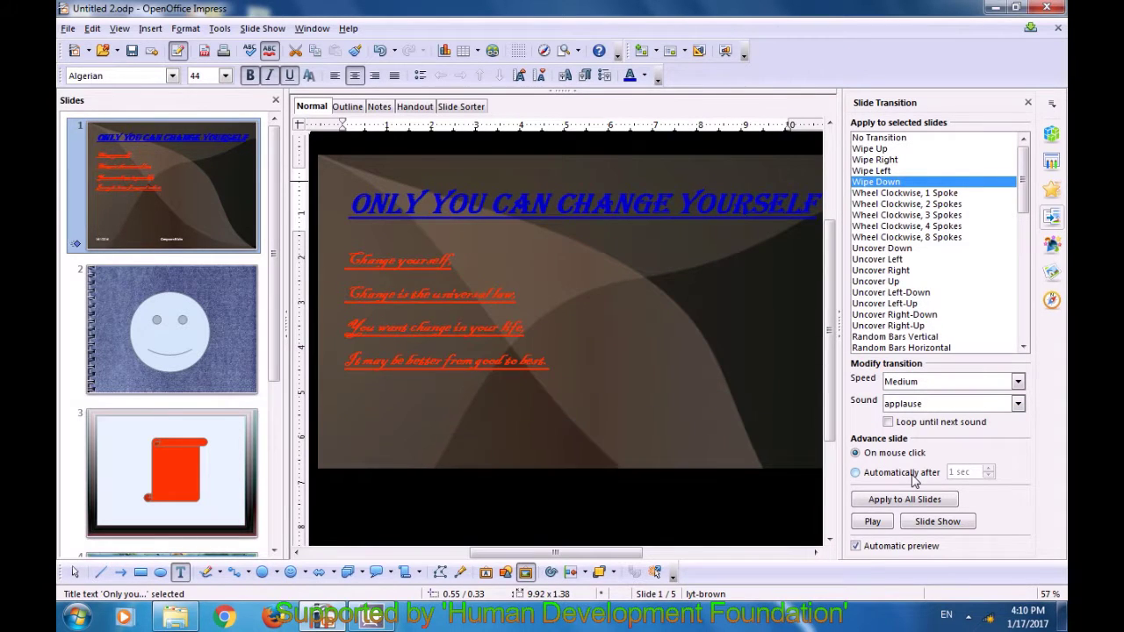
- Try the Uncover Left-Down and Uncover Right-Down transitions on the smiley slide 2, ending with Uncover Right-Up
{"action": "left_click", "coordinate": [153, 346]}
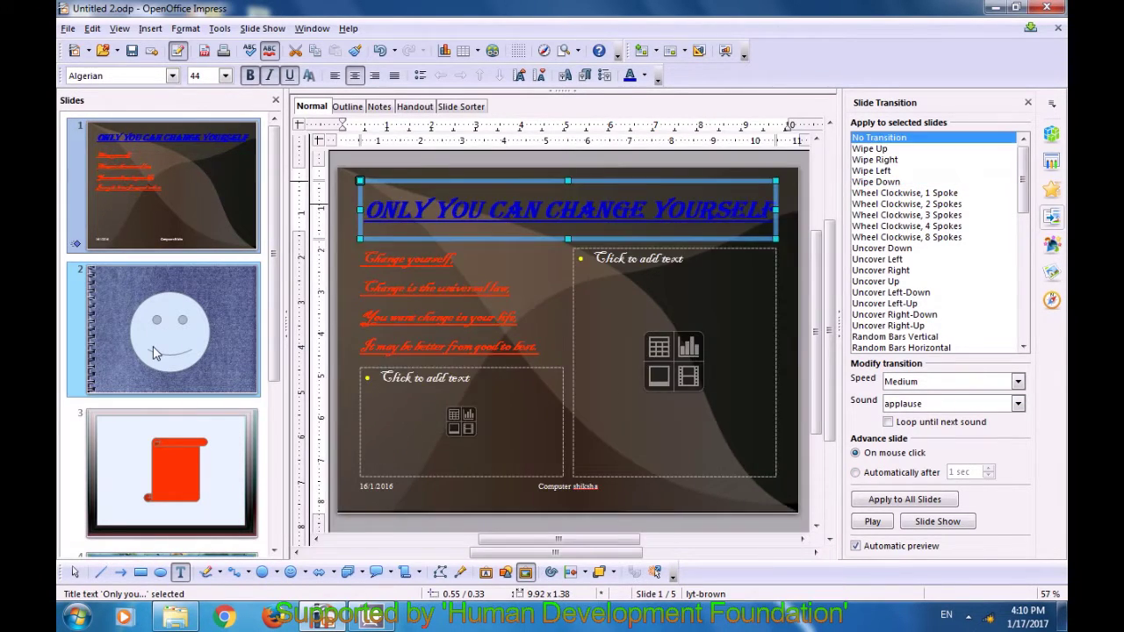
{"action": "left_click", "coordinate": [908, 294]}
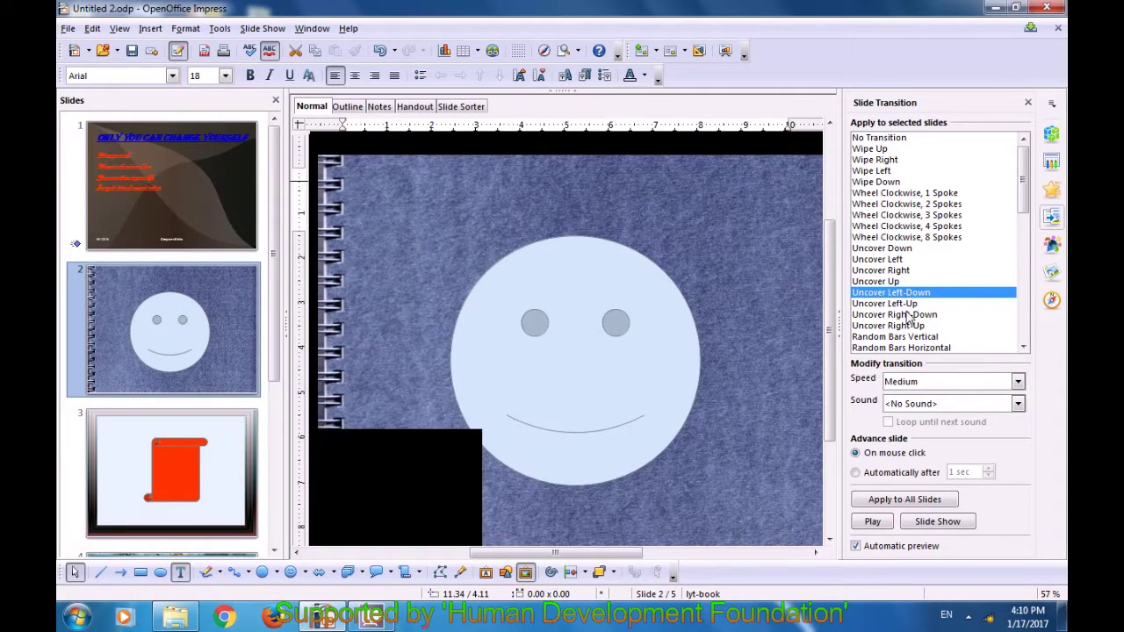
{"action": "left_click", "coordinate": [909, 316]}
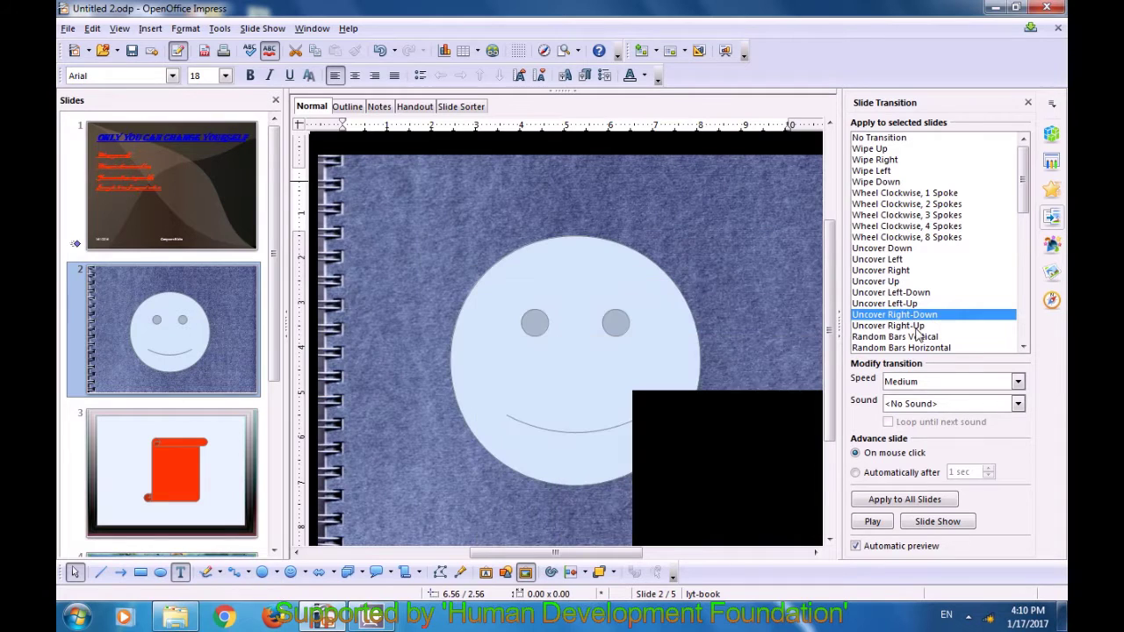
{"action": "left_click", "coordinate": [915, 326]}
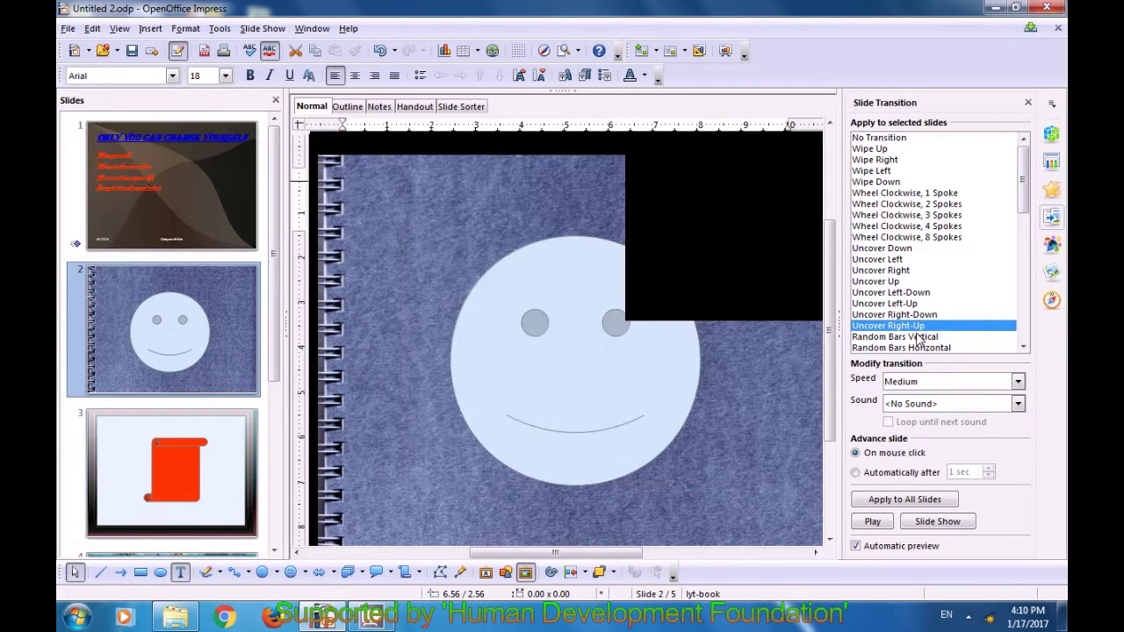
- Apply the Cover Down transition with the drama sound to the smiley slide 2
{"action": "scroll", "coordinate": [918, 340], "scroll_direction": "down", "scroll_amount": 3}
{"action": "scroll", "coordinate": [917, 340], "scroll_direction": "down", "scroll_amount": 2}
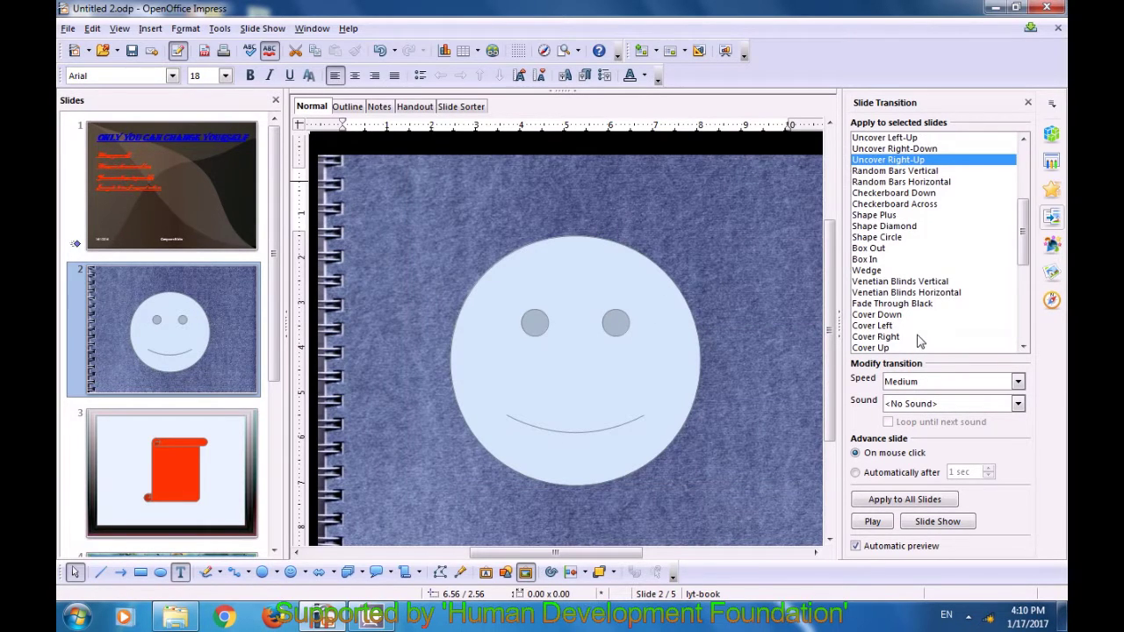
{"action": "left_click", "coordinate": [875, 317]}
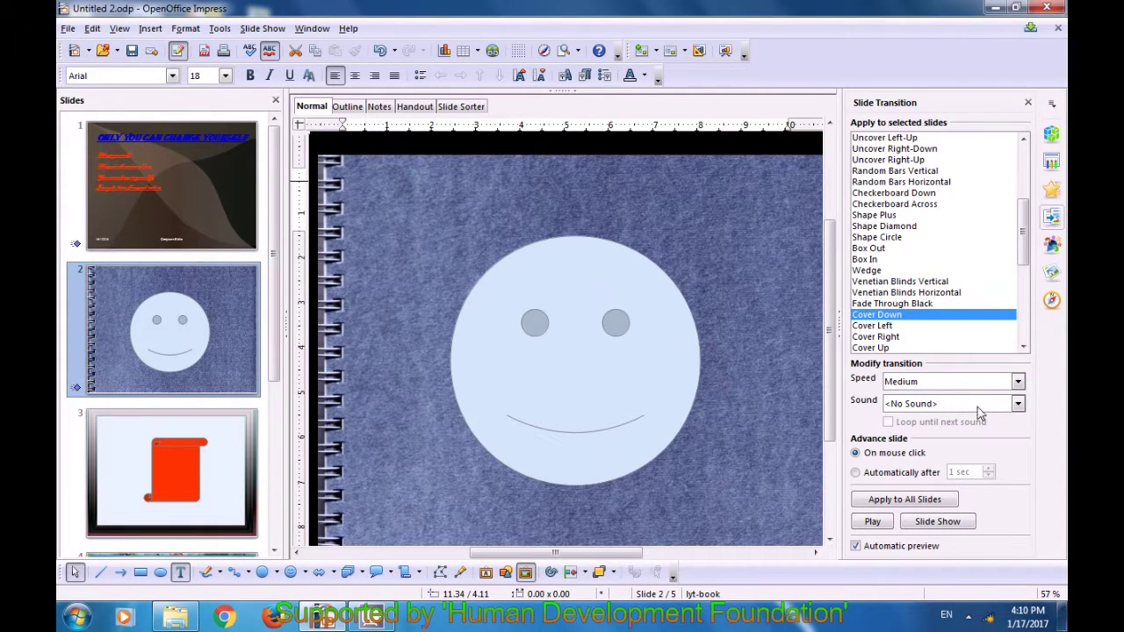
{"action": "left_click", "coordinate": [1012, 408]}
{"action": "scroll", "coordinate": [922, 485], "scroll_direction": "down", "scroll_amount": 1}
{"action": "scroll", "coordinate": [922, 486], "scroll_direction": "down", "scroll_amount": 1}
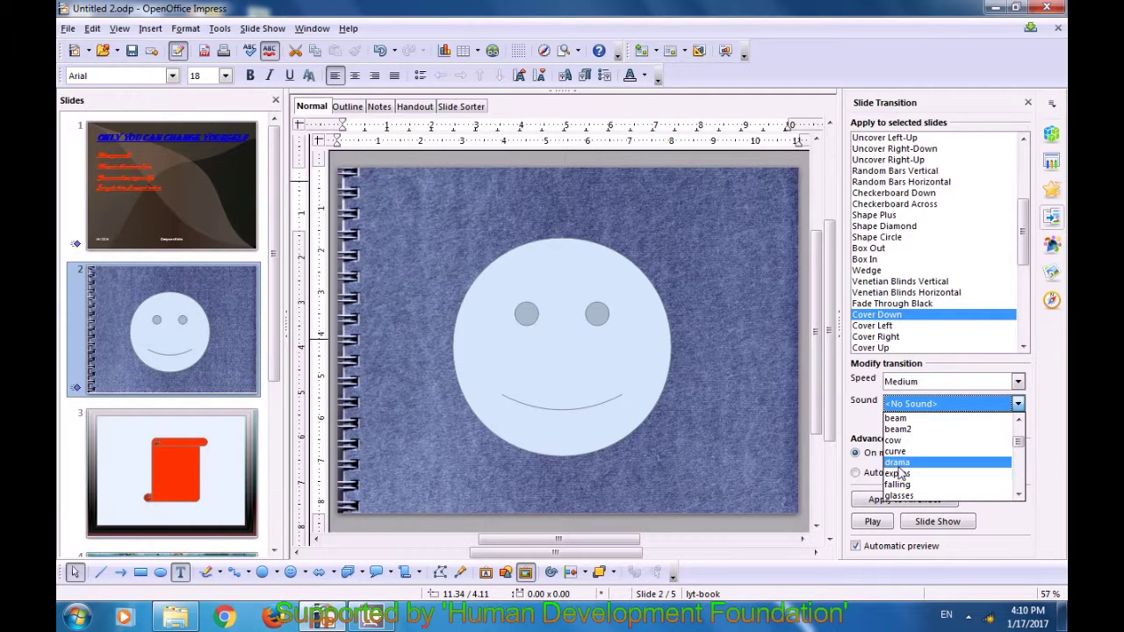
{"action": "key", "text": "Escape"}
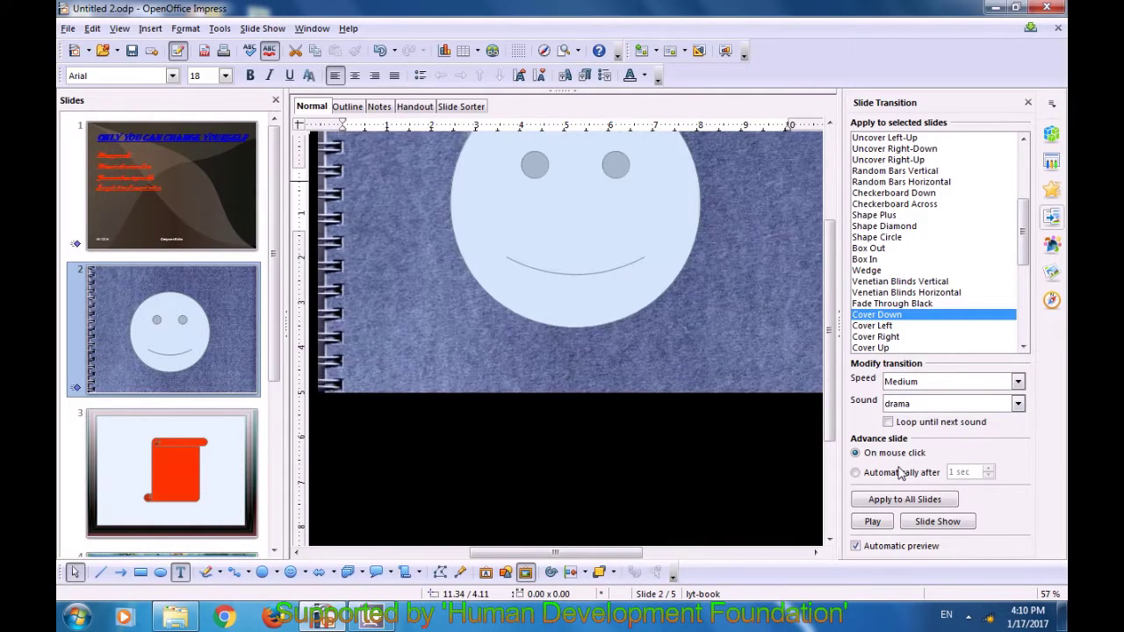
- Apply the Diagonal Squares Left-Down transition with the kling sound to slide 3 with the red scroll
{"action": "left_click", "coordinate": [186, 461]}
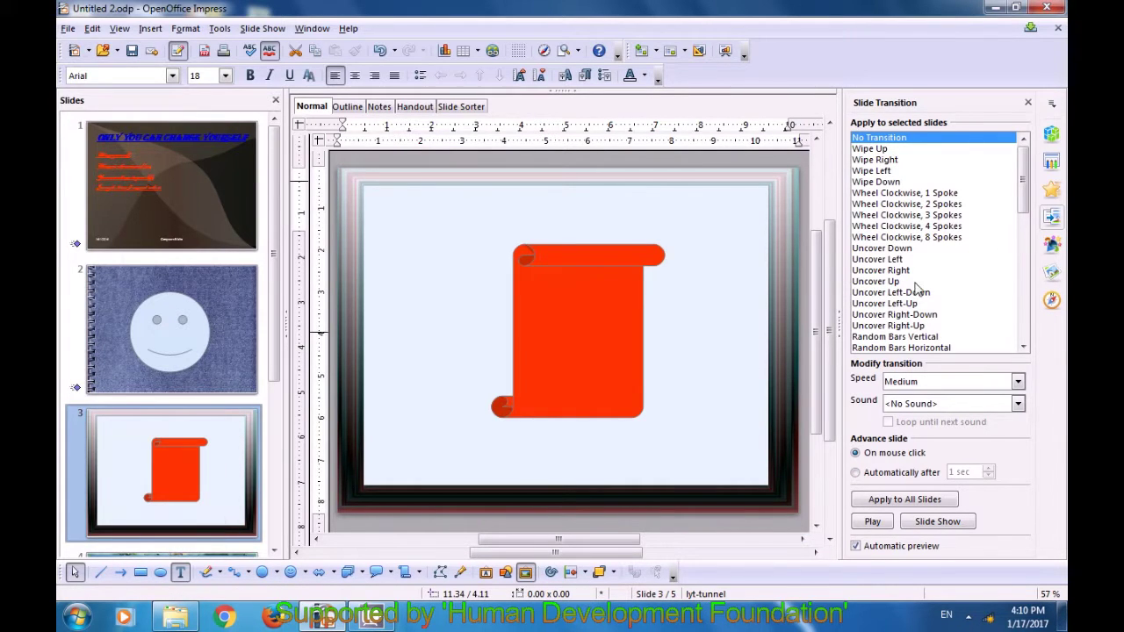
{"action": "left_click_drag", "start_coordinate": [1023, 209], "coordinate": [1029, 342]}
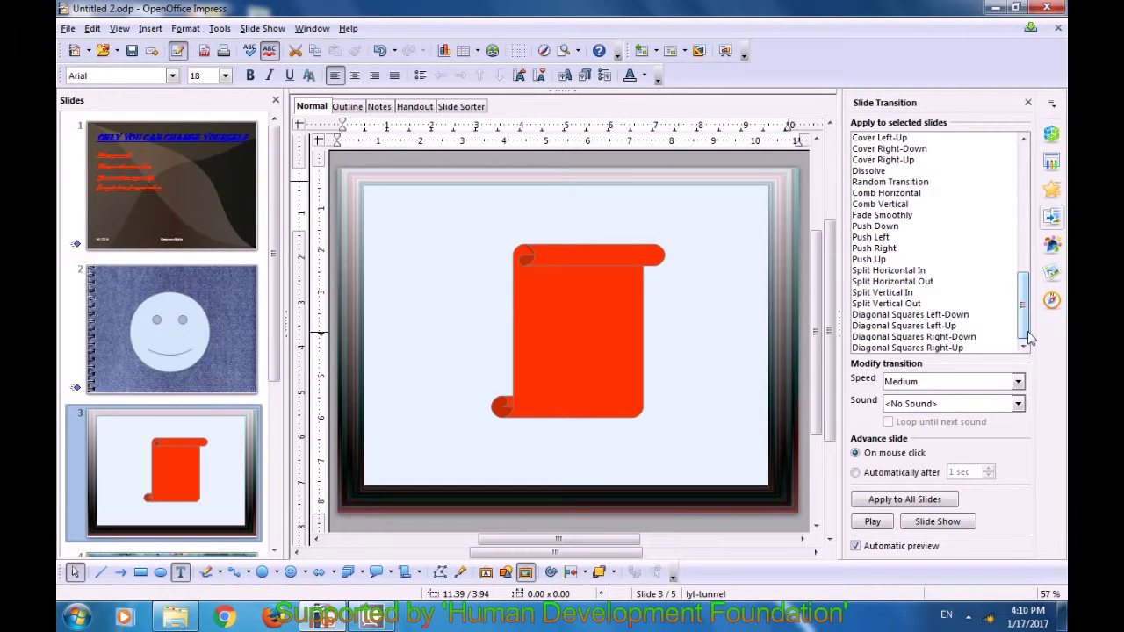
{"action": "left_click", "coordinate": [908, 318]}
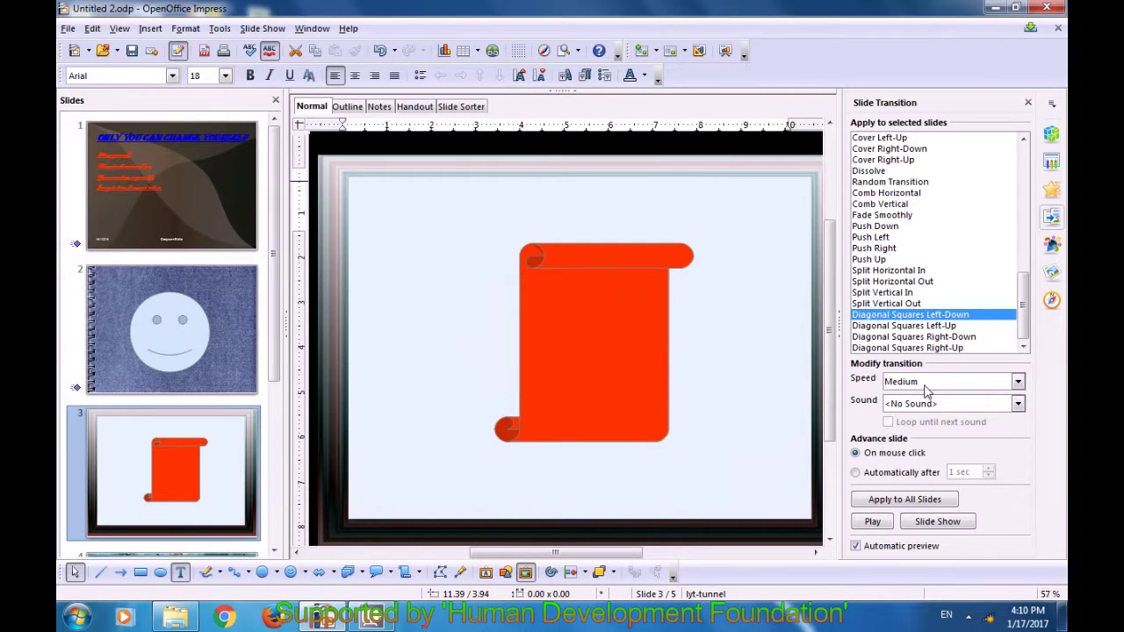
{"action": "left_click", "coordinate": [1016, 404]}
{"action": "scroll", "coordinate": [945, 466], "scroll_direction": "down", "scroll_amount": 3}
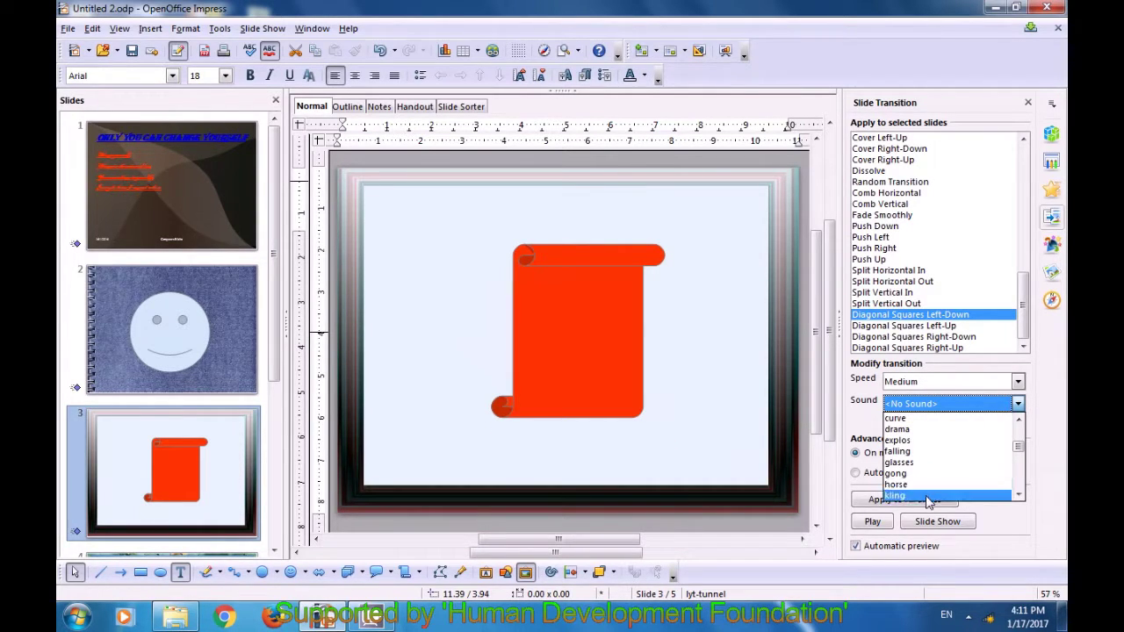
{"action": "left_click", "coordinate": [929, 495]}
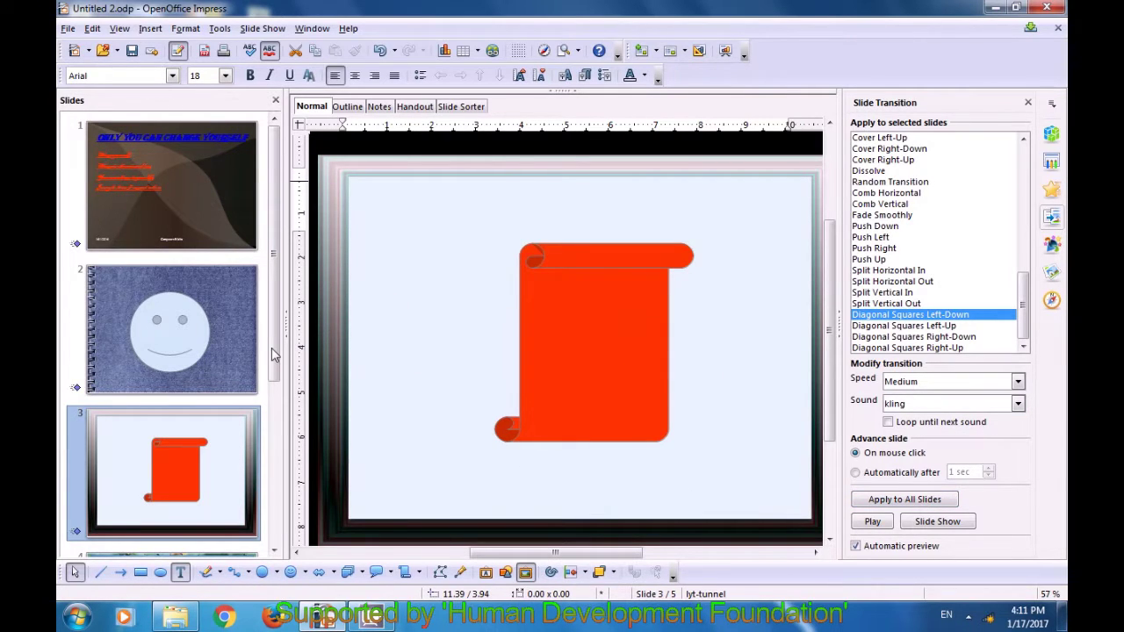
- Try Comb Vertical on the desert picture slide 4, but settle on the Push Left transition with the nature1 sound
{"action": "left_click_drag", "start_coordinate": [271, 355], "coordinate": [279, 456]}
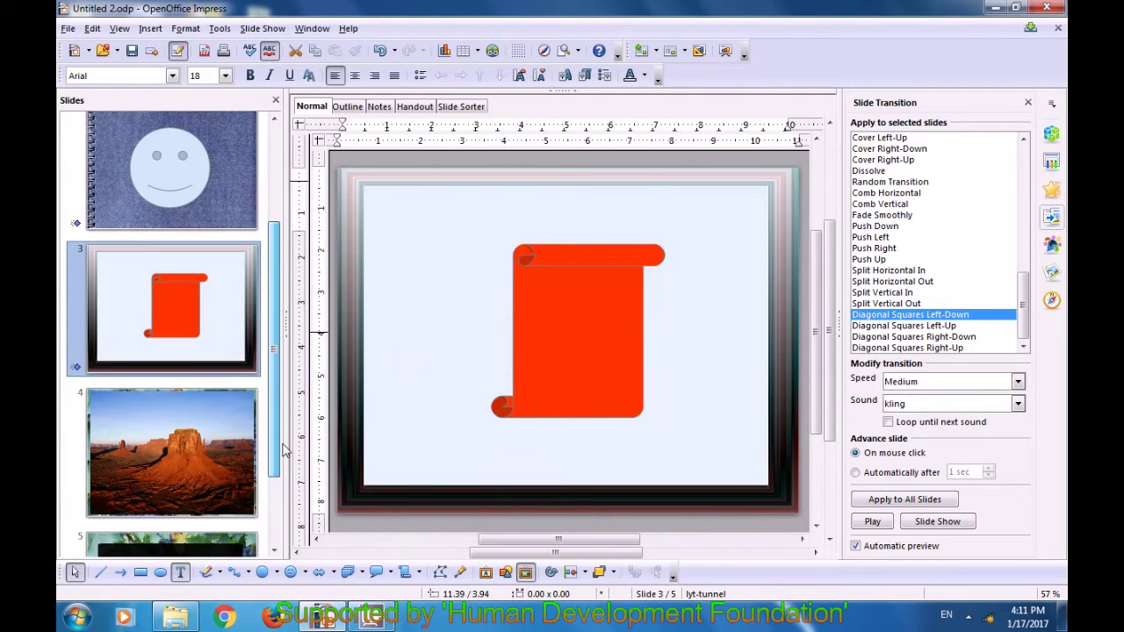
{"action": "left_click", "coordinate": [181, 450]}
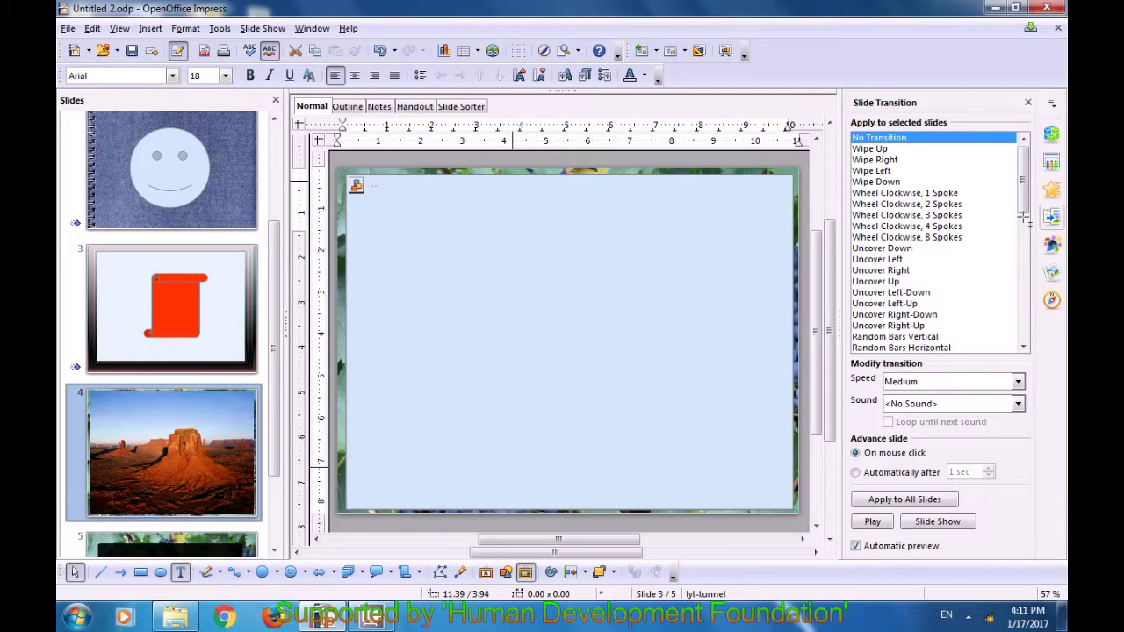
{"action": "scroll", "coordinate": [1023, 215], "scroll_direction": "down", "scroll_amount": 2}
{"action": "left_click_drag", "start_coordinate": [1022, 216], "coordinate": [1023, 285]}
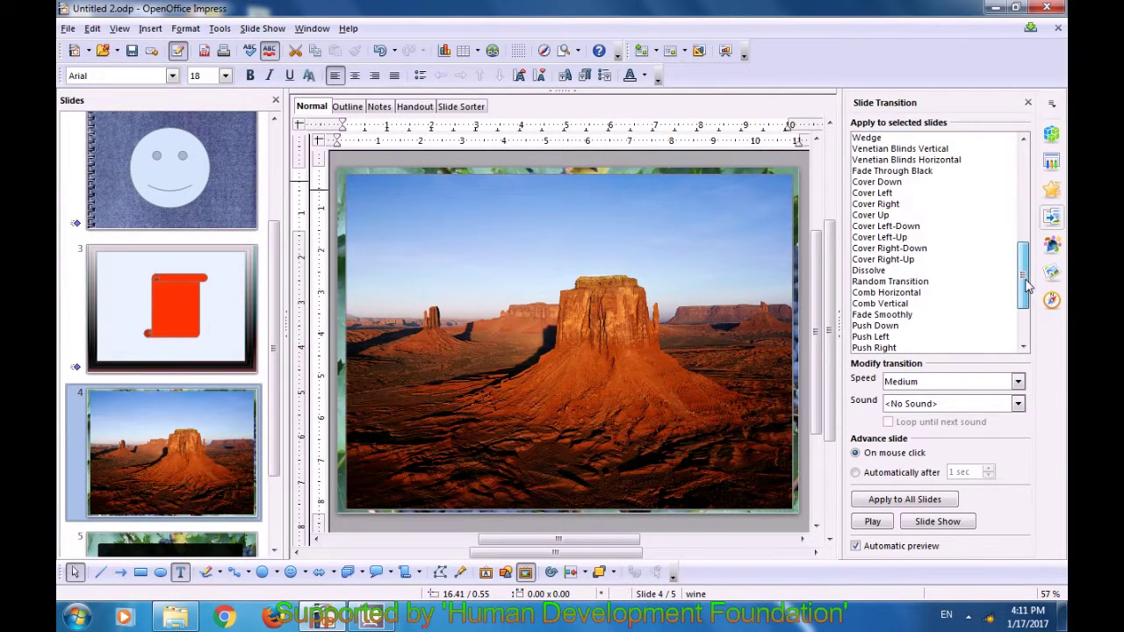
{"action": "left_click", "coordinate": [879, 306]}
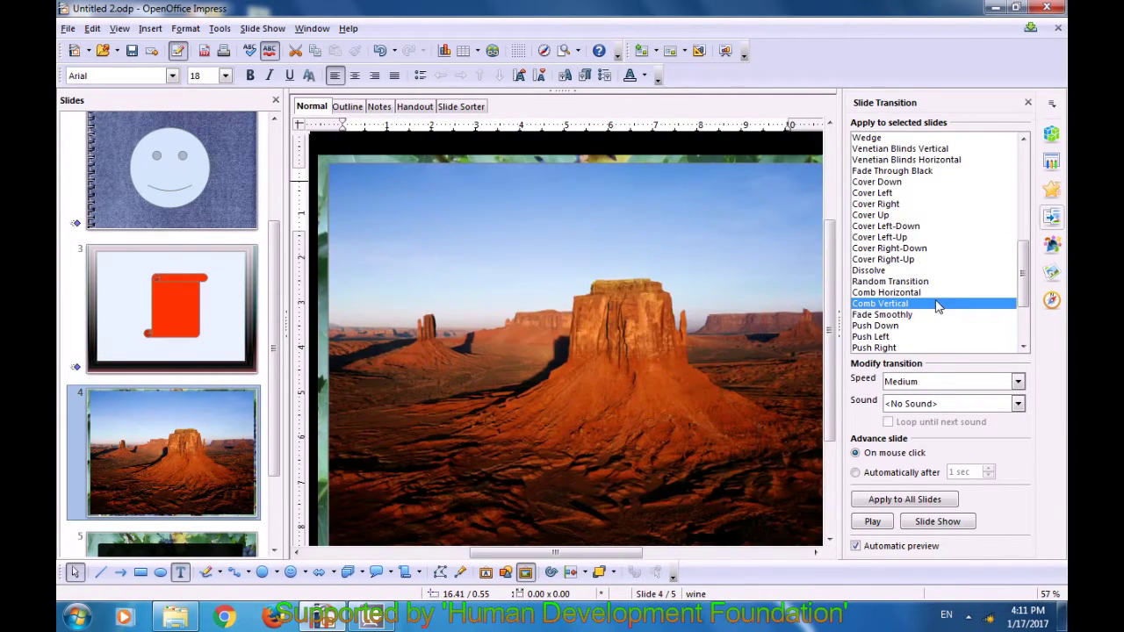
{"action": "left_click", "coordinate": [876, 340]}
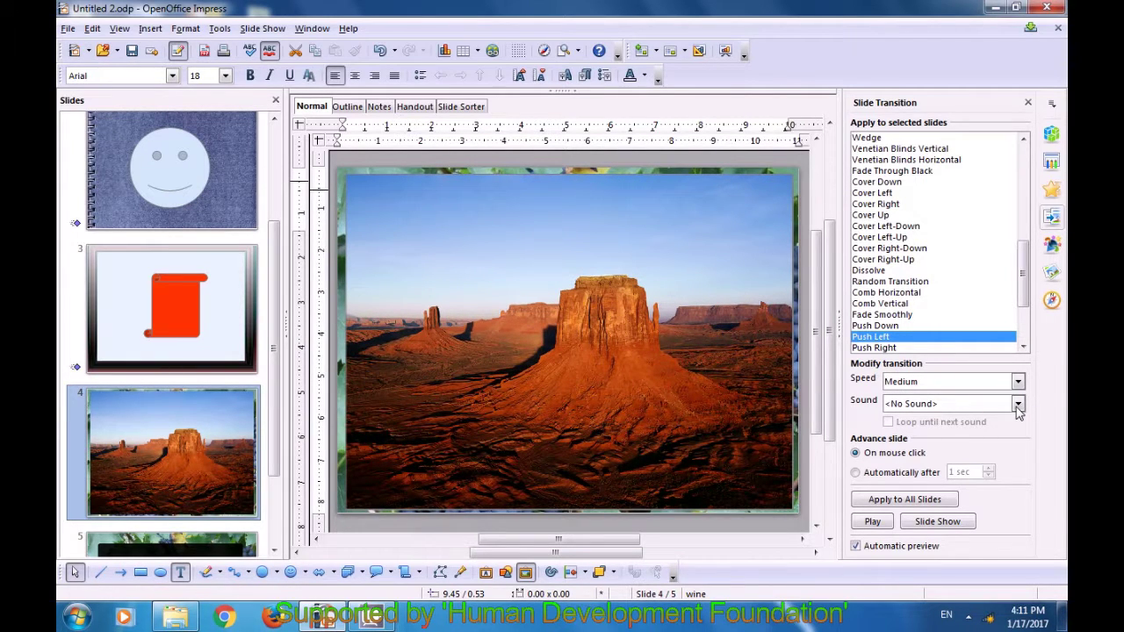
{"action": "left_click", "coordinate": [1018, 405]}
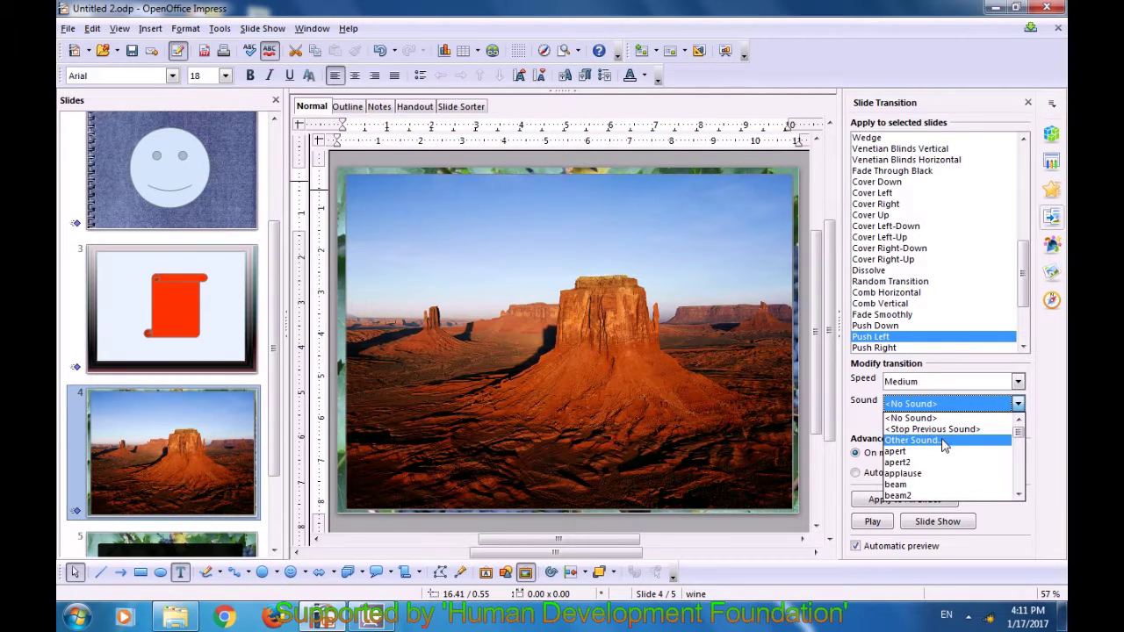
{"action": "scroll", "coordinate": [941, 448], "scroll_direction": "down", "scroll_amount": 5}
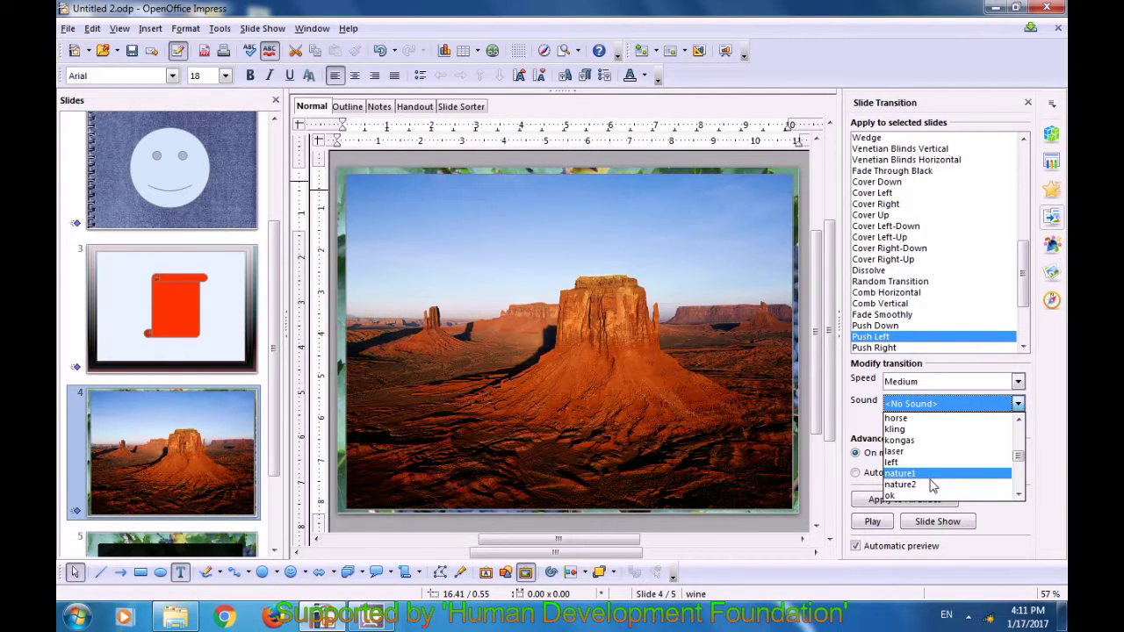
{"action": "left_click", "coordinate": [932, 479]}
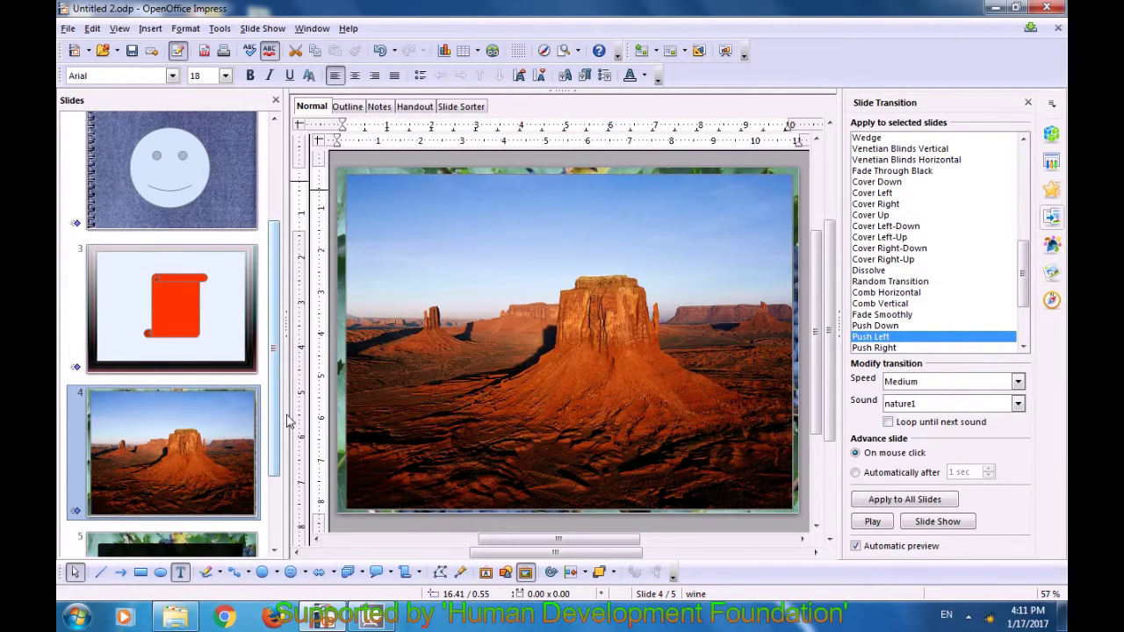
- Try Random Bars Vertical on the brick shape slide 5, but settle on Random Transition with the train sound
{"action": "scroll", "coordinate": [290, 421], "scroll_direction": "down", "scroll_amount": 3}
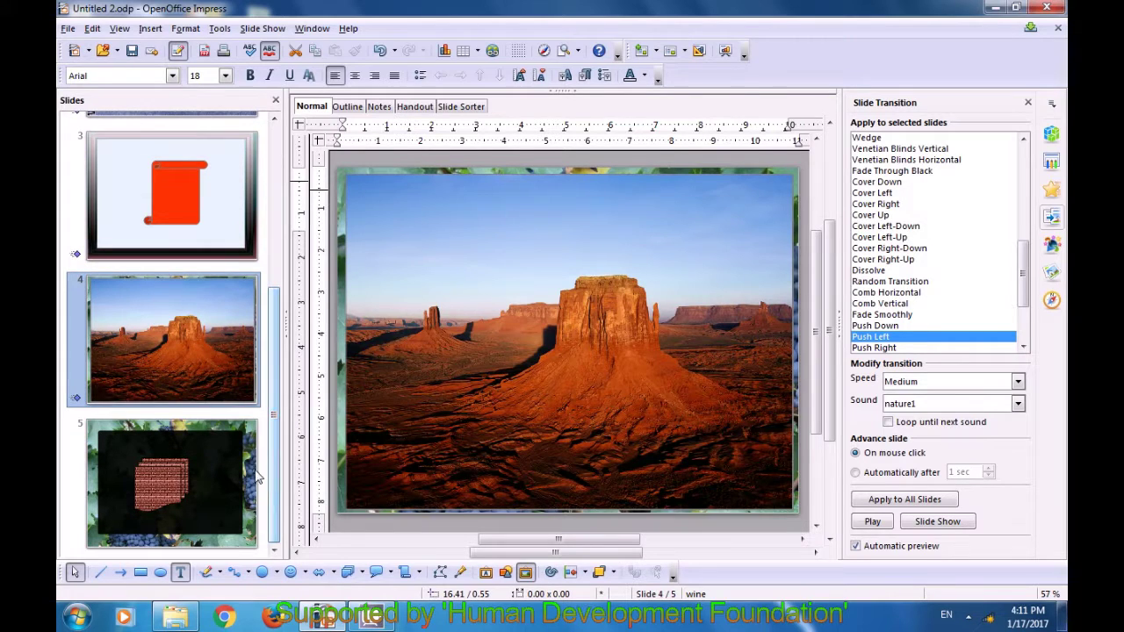
{"action": "left_click", "coordinate": [164, 470]}
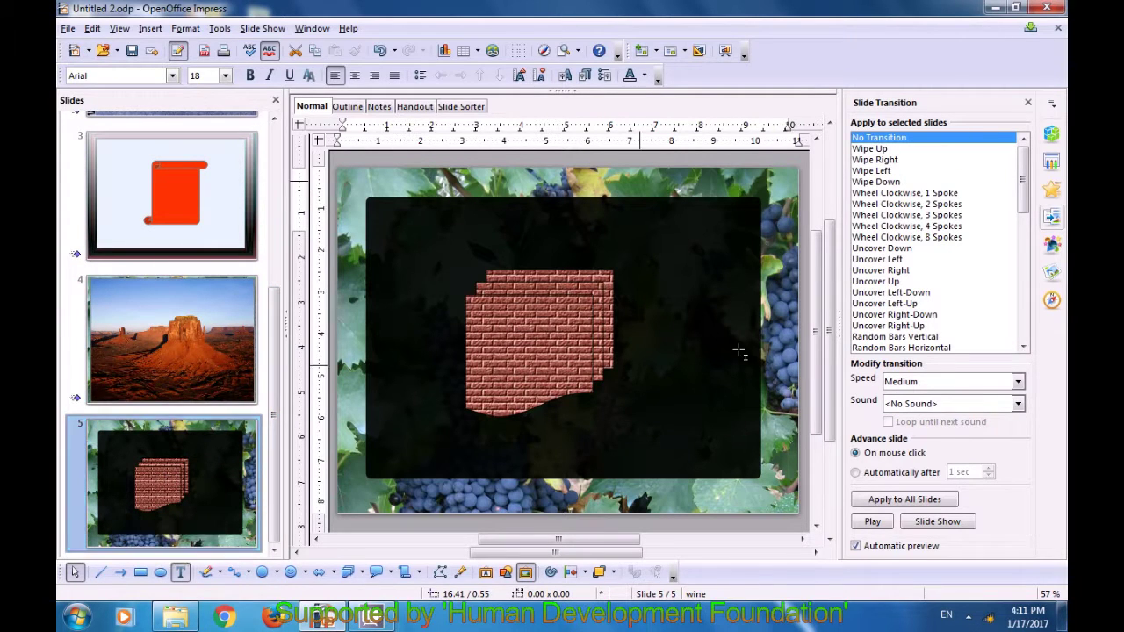
{"action": "left_click", "coordinate": [911, 339]}
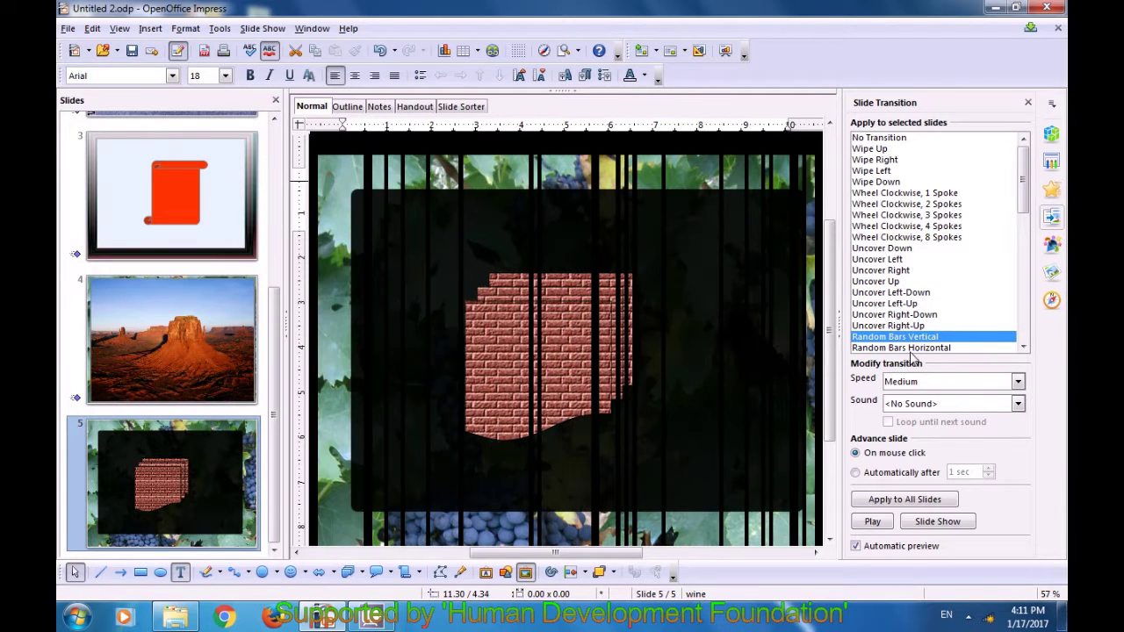
{"action": "left_click_drag", "start_coordinate": [1022, 211], "coordinate": [1027, 325]}
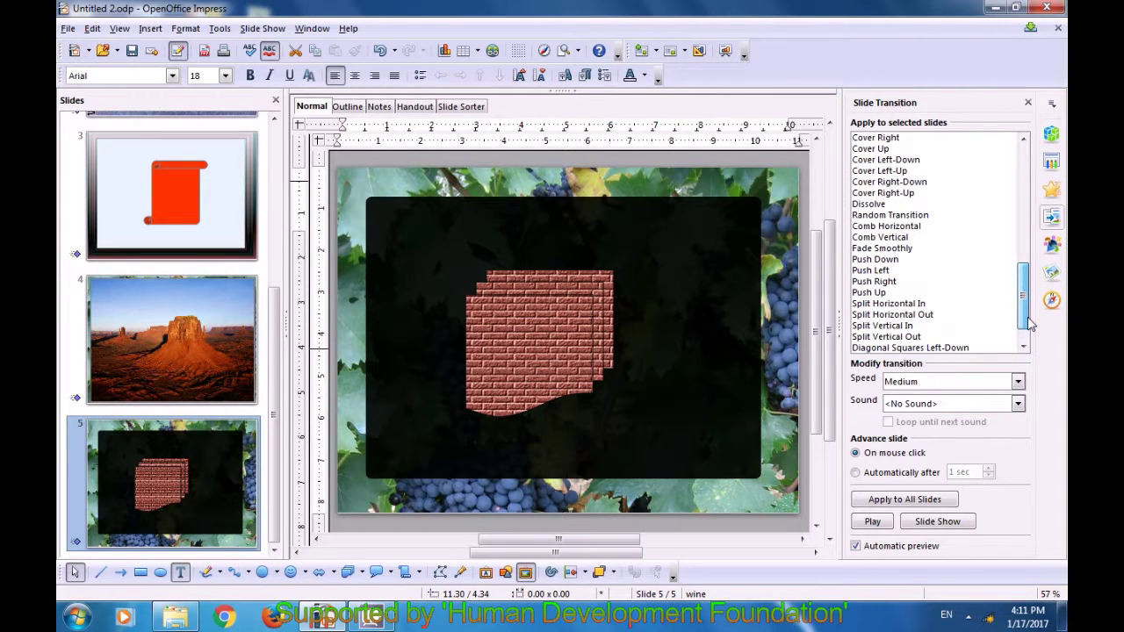
{"action": "left_click", "coordinate": [897, 216]}
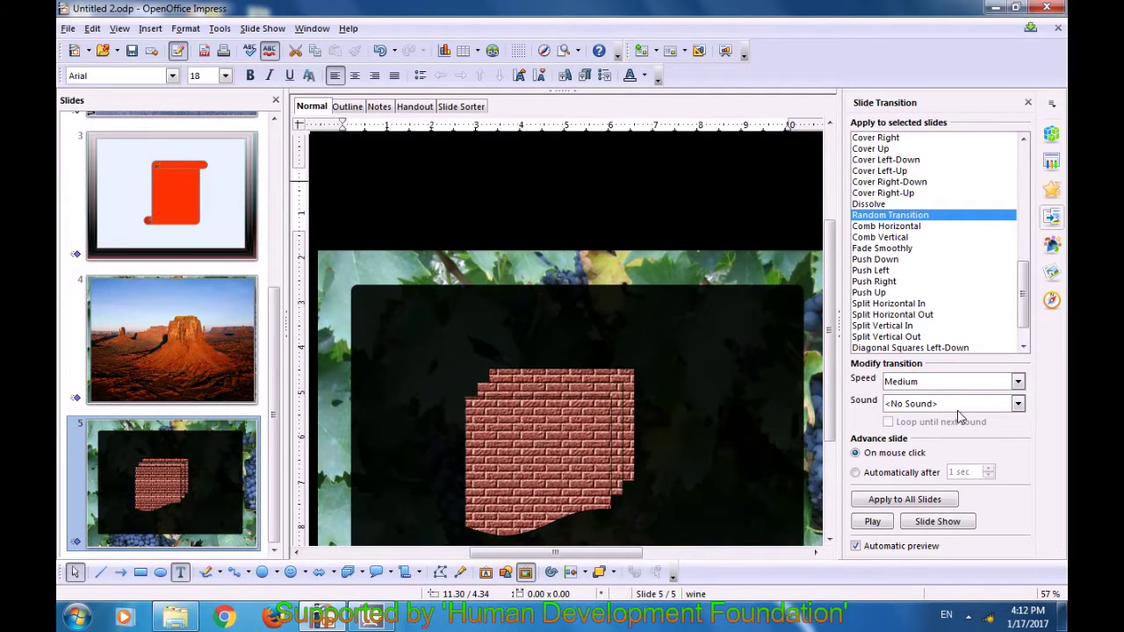
{"action": "left_click", "coordinate": [1018, 403]}
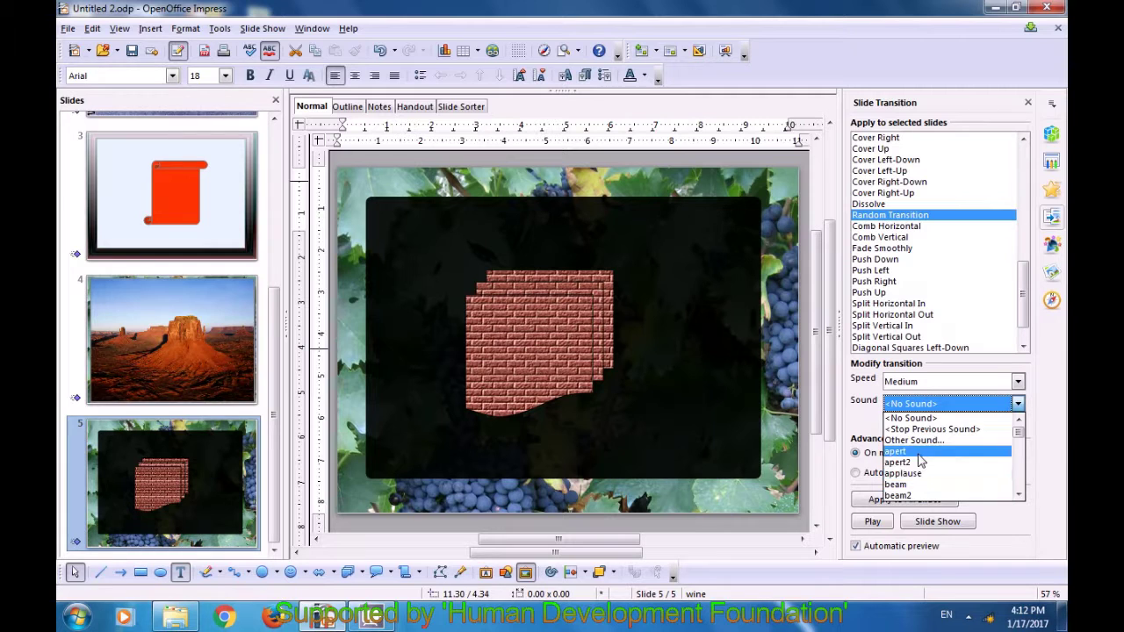
{"action": "scroll", "coordinate": [920, 461], "scroll_direction": "down", "scroll_amount": 8}
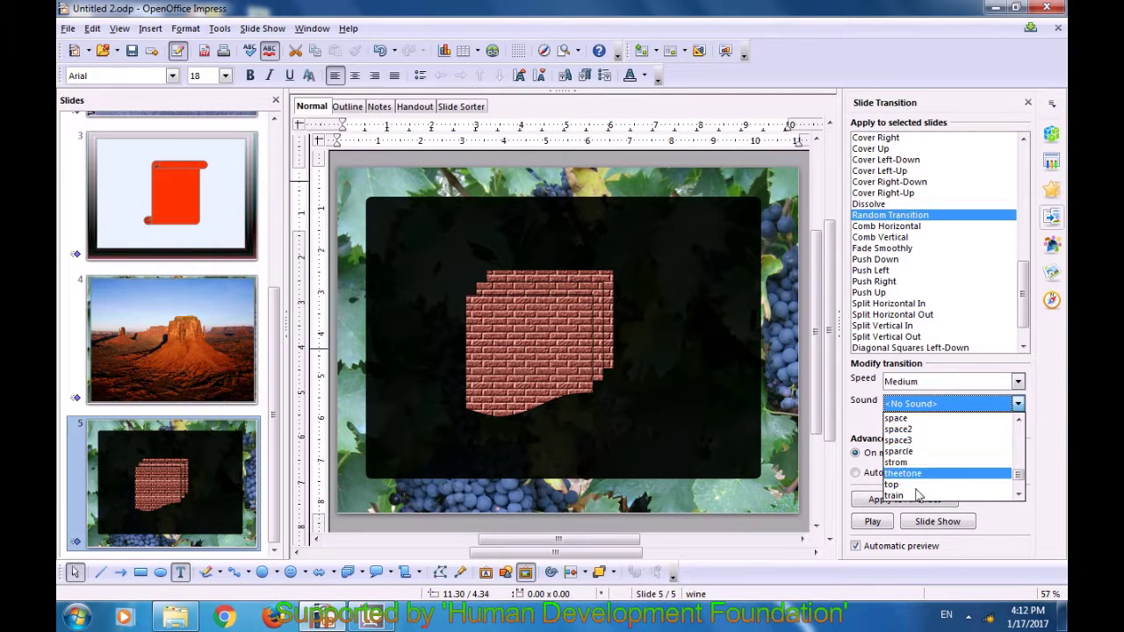
{"action": "left_click", "coordinate": [913, 496]}
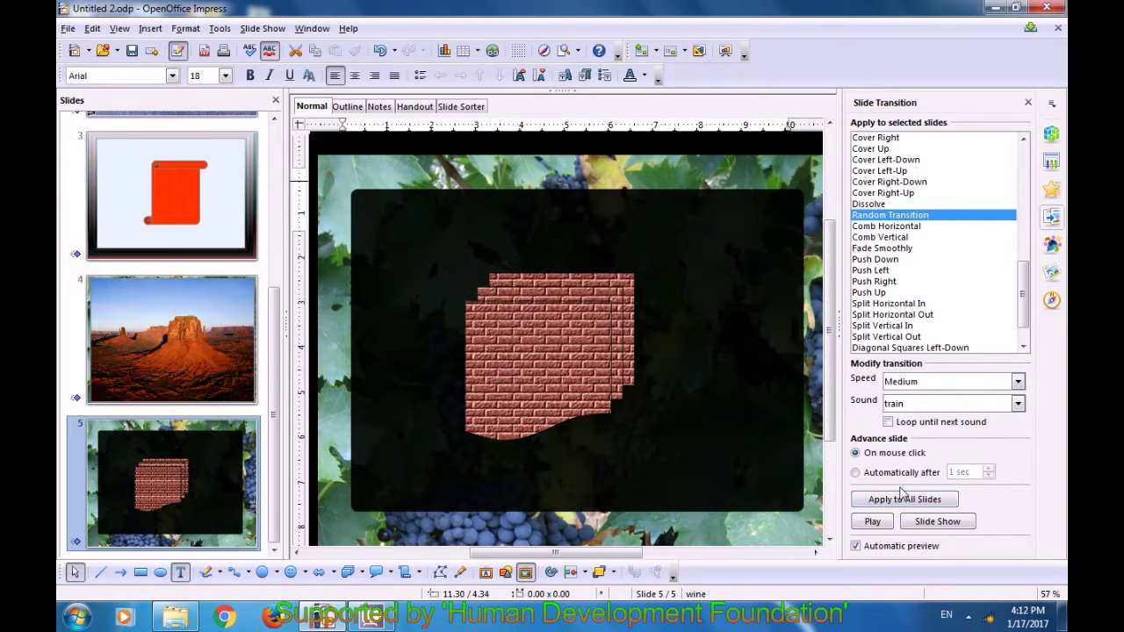
- Return to slide 1 and start the slide show to play the transitions
{"action": "left_click_drag", "start_coordinate": [272, 386], "coordinate": [272, 197]}
{"action": "left_click", "coordinate": [225, 163]}
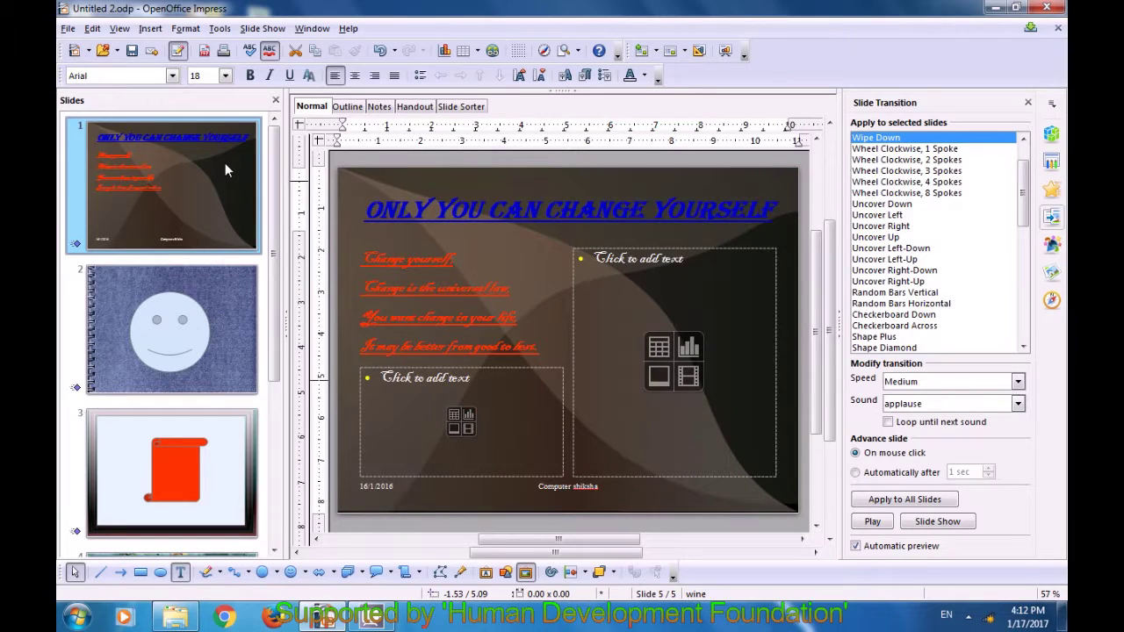
{"action": "key", "text": "F5"}
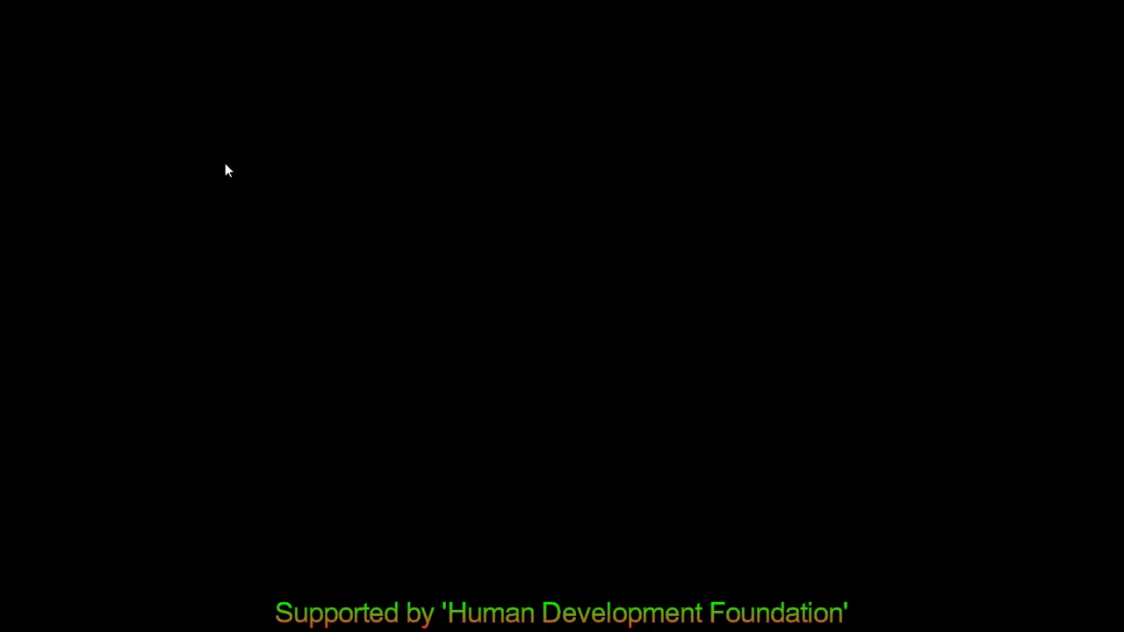